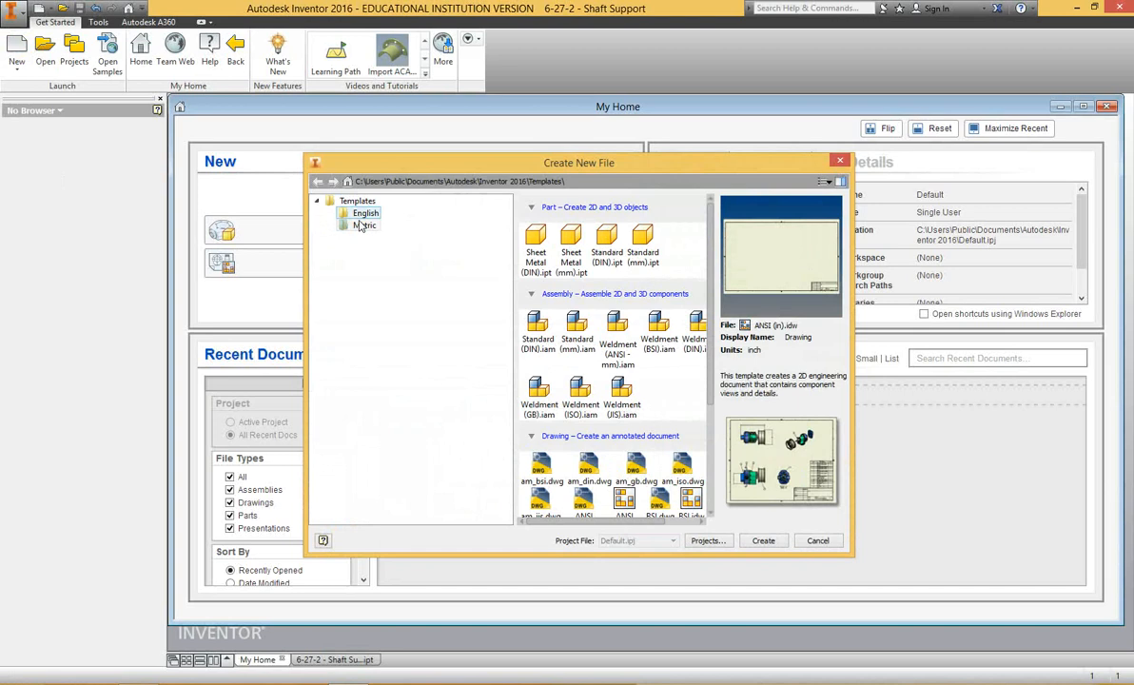
Create a new drawing from the metric ANSI (mm).idw template.
{"action": "scroll", "coordinate": [665, 322], "scroll_direction": "down", "scroll_amount": 1}
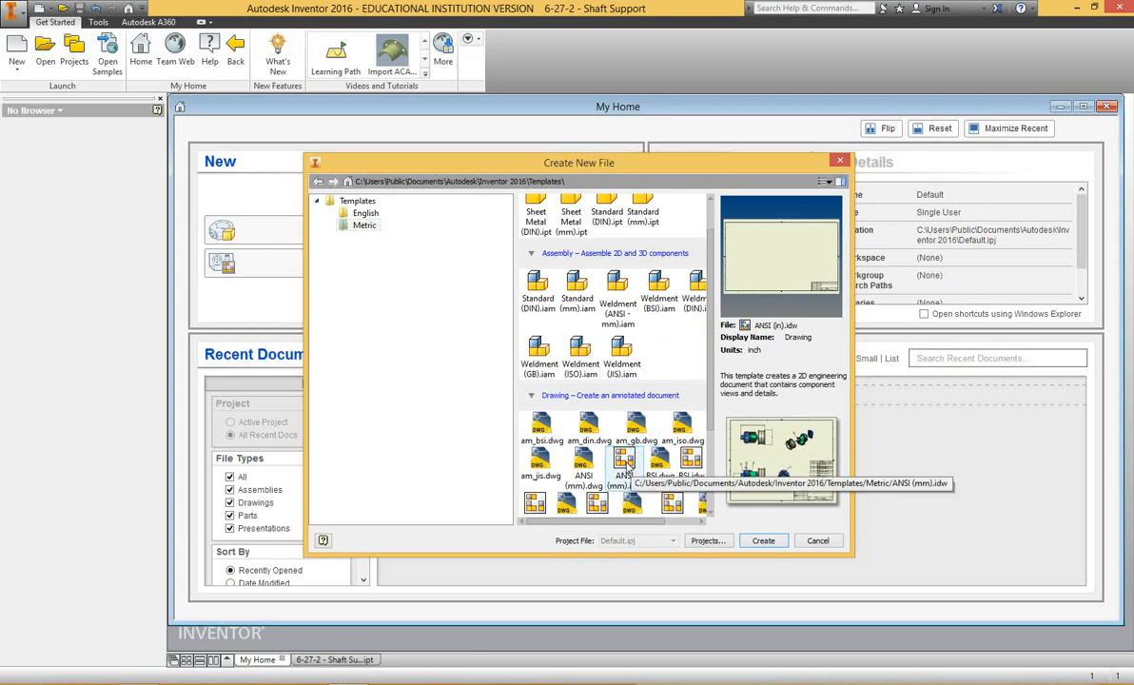
{"action": "left_click", "coordinate": [625, 471]}
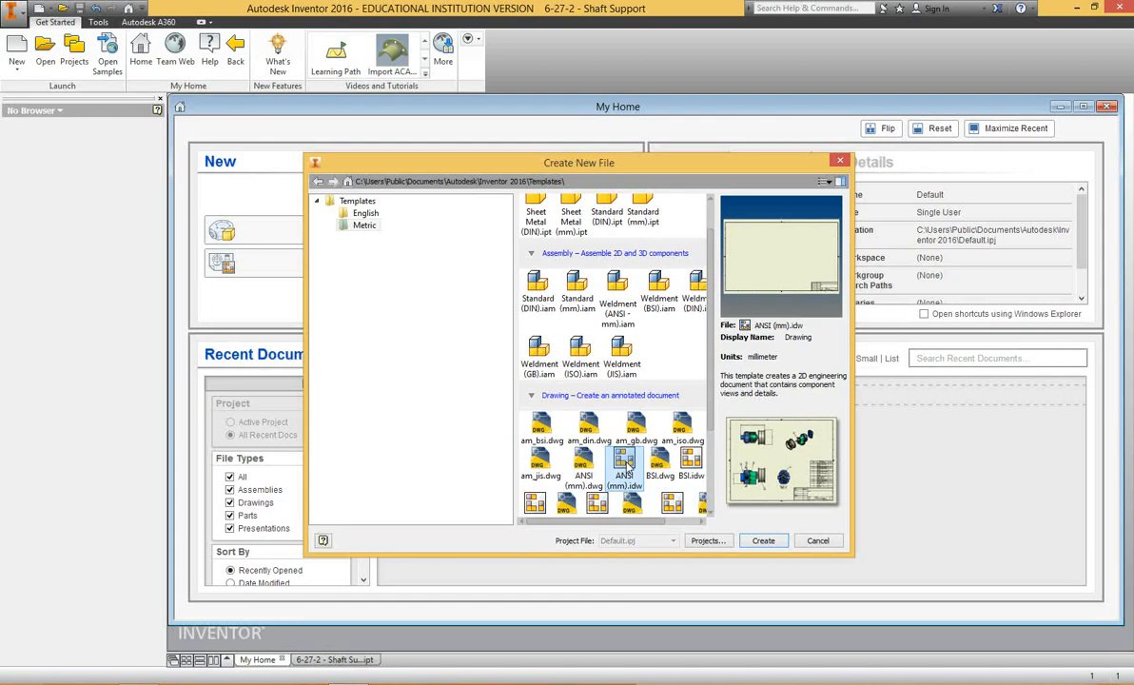
{"action": "left_click", "coordinate": [761, 539]}
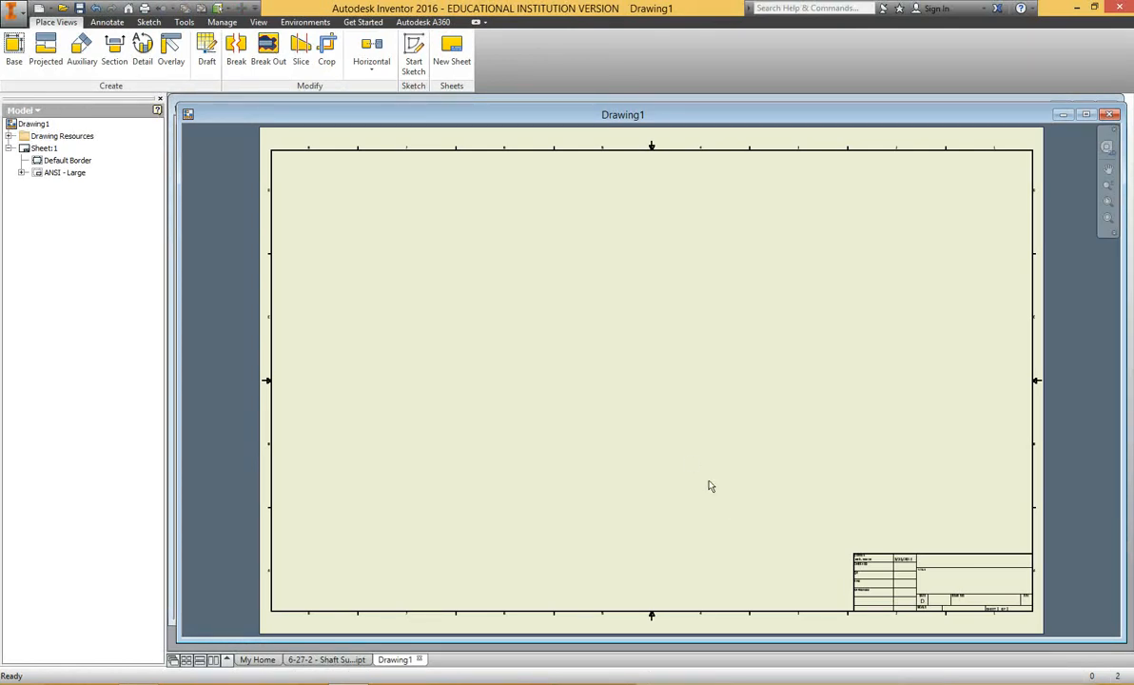
Change the size of Sheet:1 to C, keeping the landscape orientation.
{"action": "right_click", "coordinate": [40, 152]}
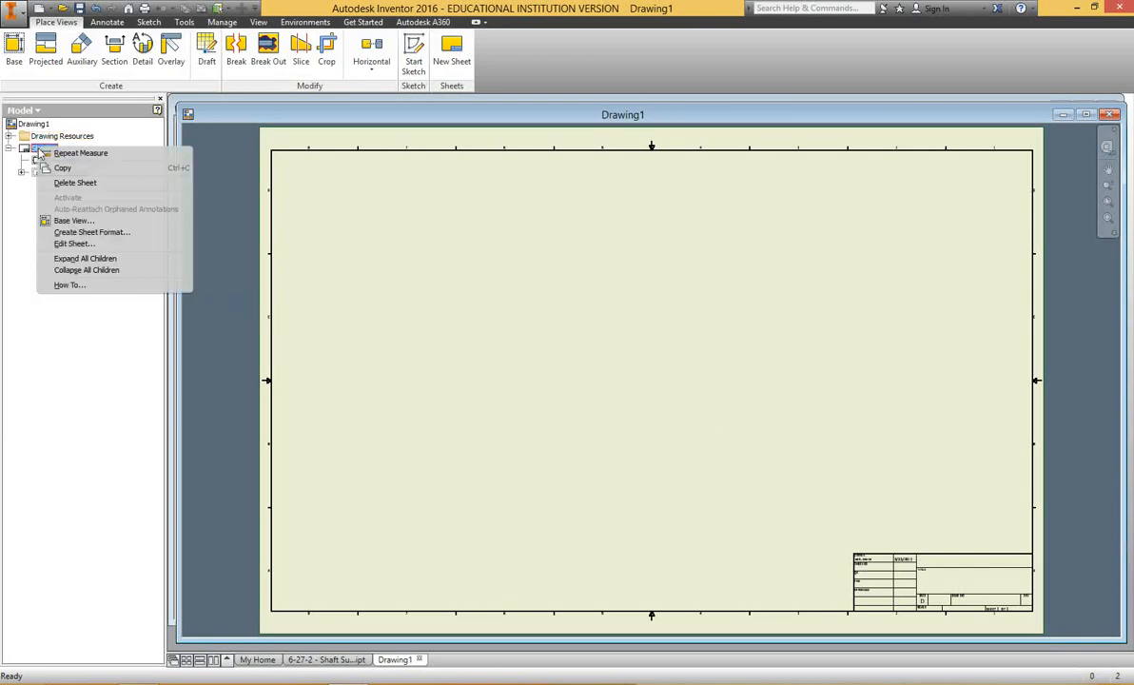
{"action": "left_click", "coordinate": [67, 245]}
{"action": "left_click", "coordinate": [225, 189]}
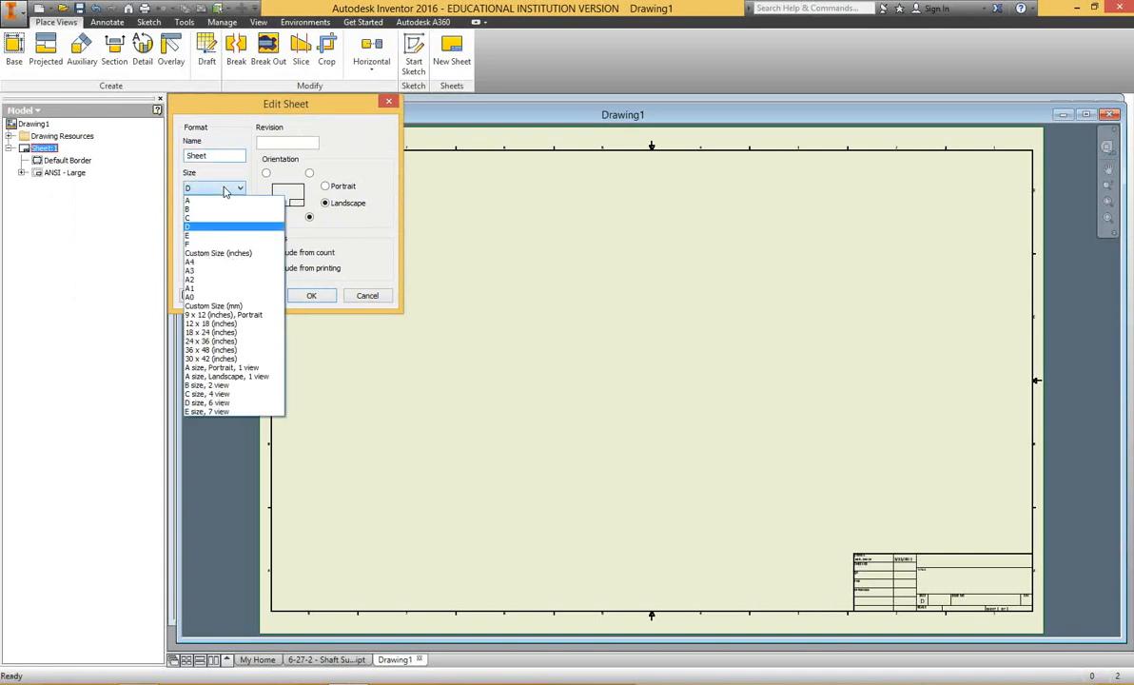
{"action": "left_click", "coordinate": [200, 218]}
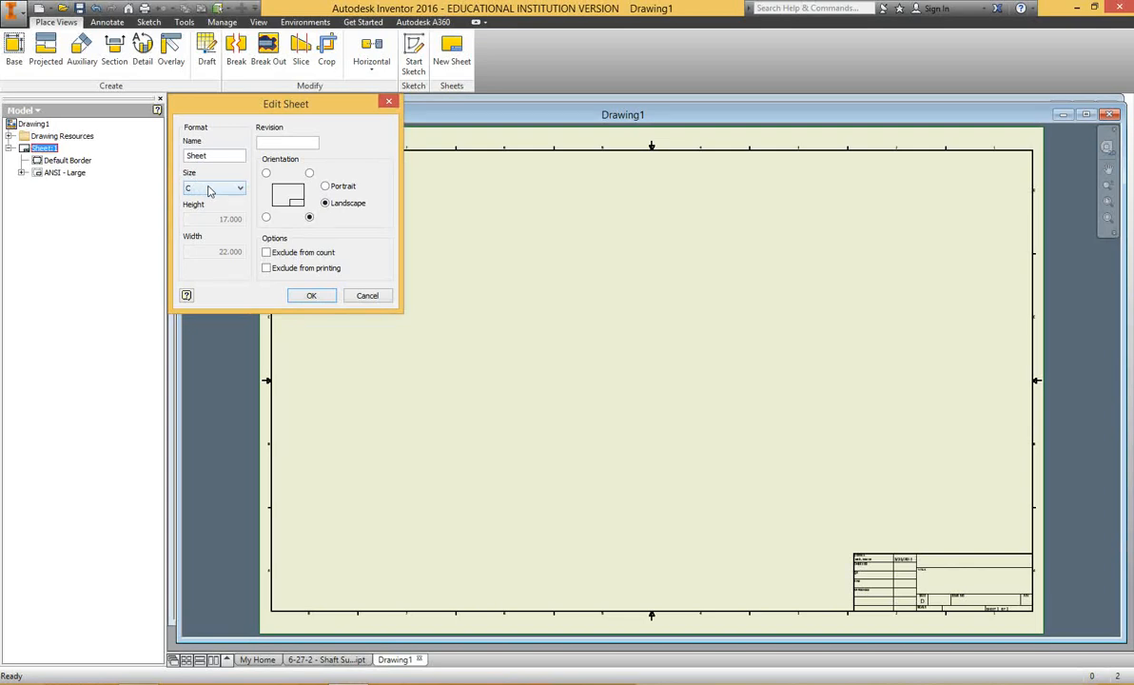
{"action": "left_click", "coordinate": [306, 295]}
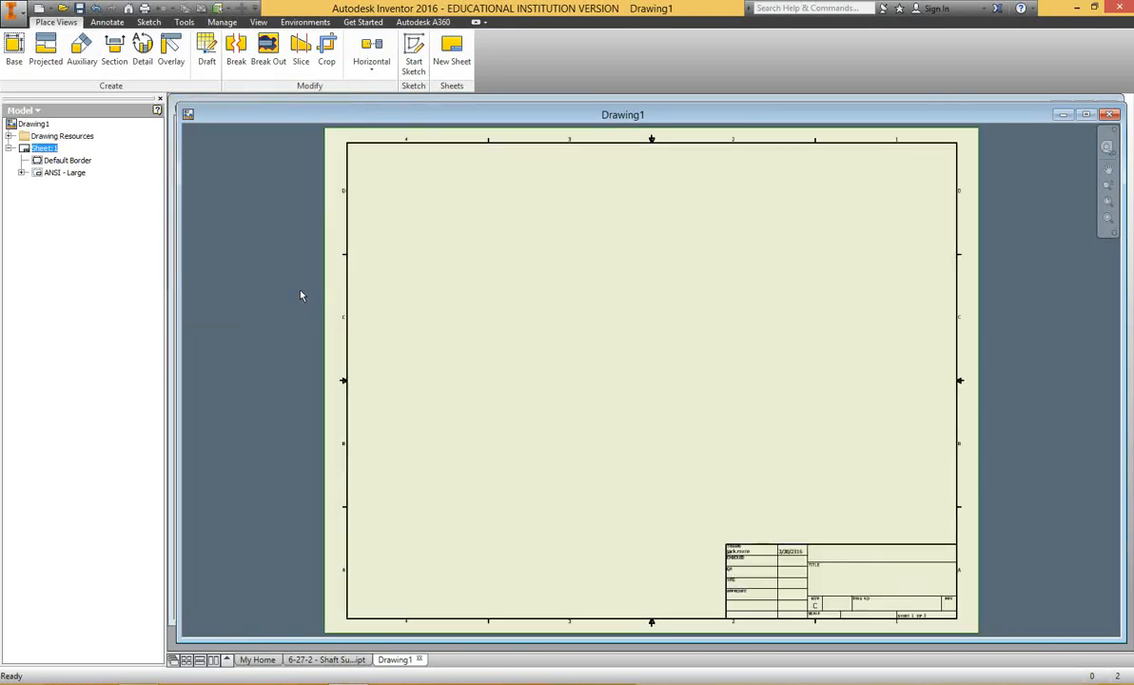
Place a 1:1 front base view of the shaft support and move it to the upper-left area of the sheet.
{"action": "left_click", "coordinate": [14, 50]}
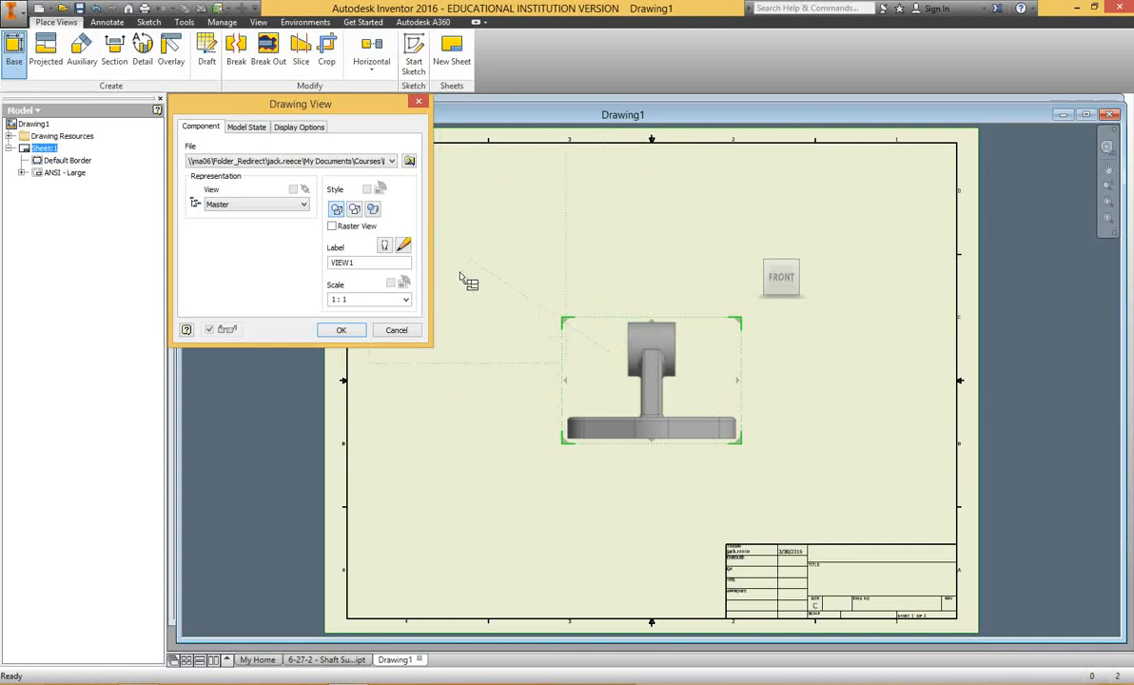
{"action": "left_click", "coordinate": [341, 330]}
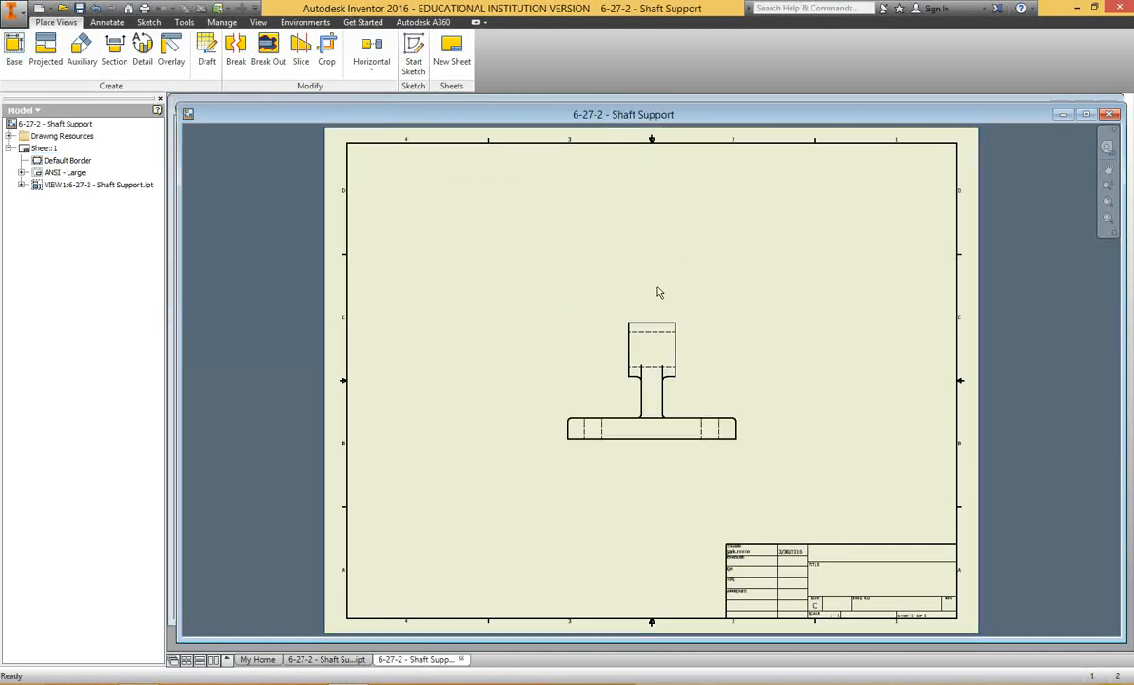
{"action": "left_click_drag", "start_coordinate": [595, 301], "coordinate": [580, 248]}
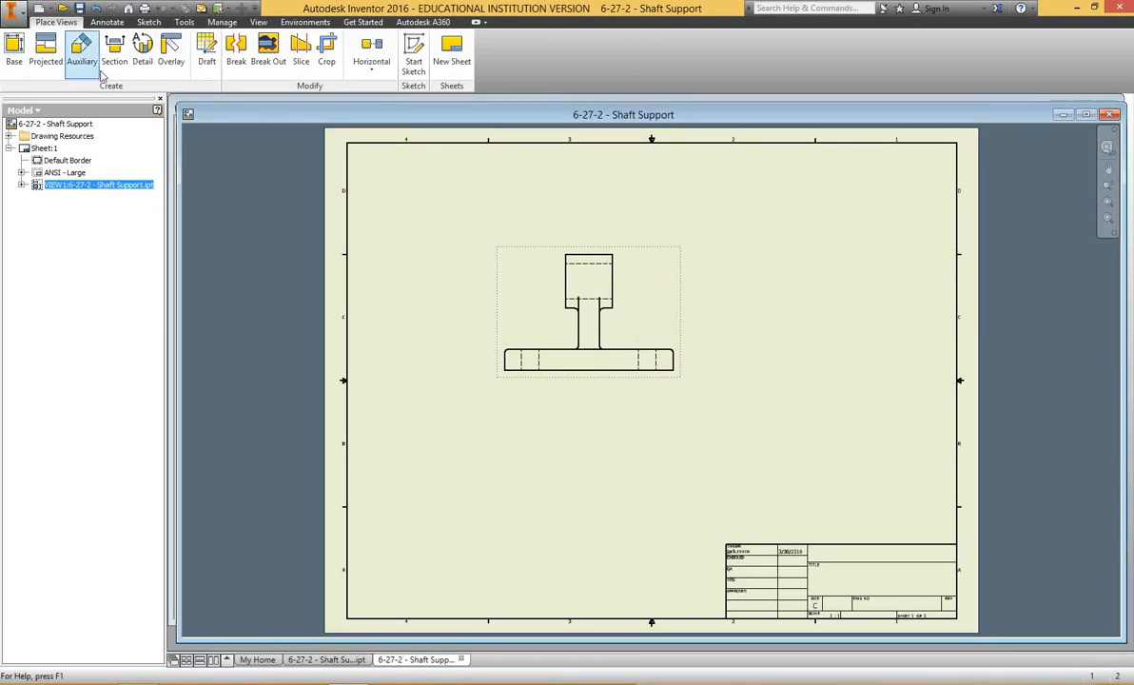
Dimension the width of the support's upper block along its top edge, placing the dimension above the view.
{"action": "left_click", "coordinate": [108, 24]}
{"action": "left_click", "coordinate": [21, 52]}
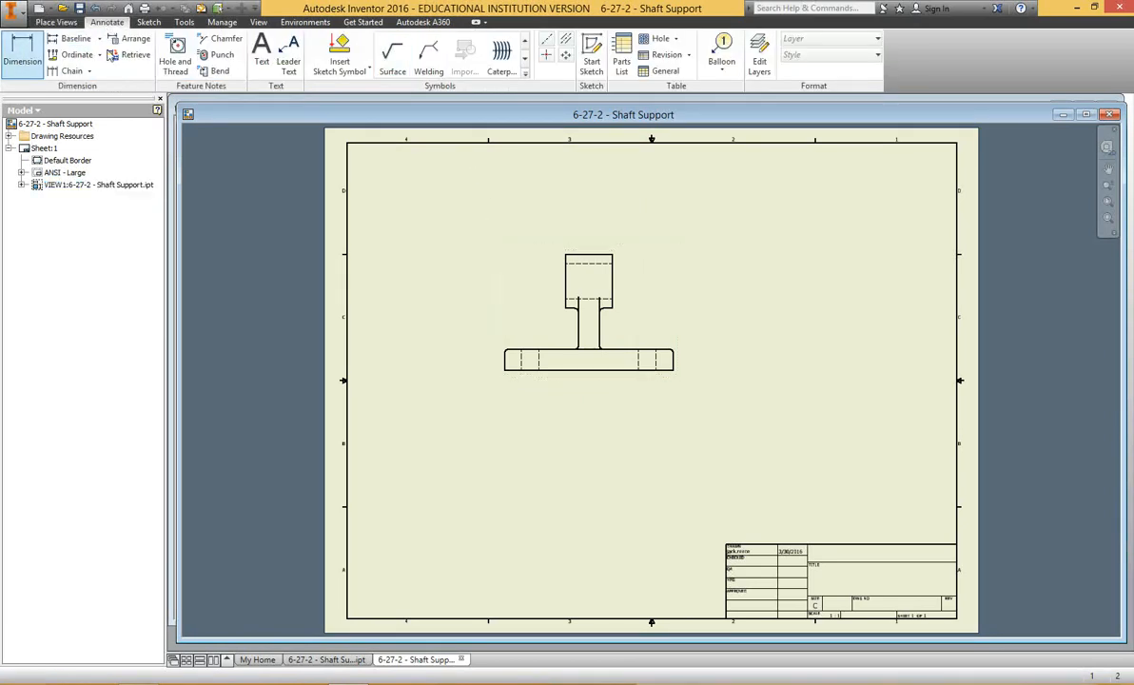
{"action": "left_click", "coordinate": [579, 259]}
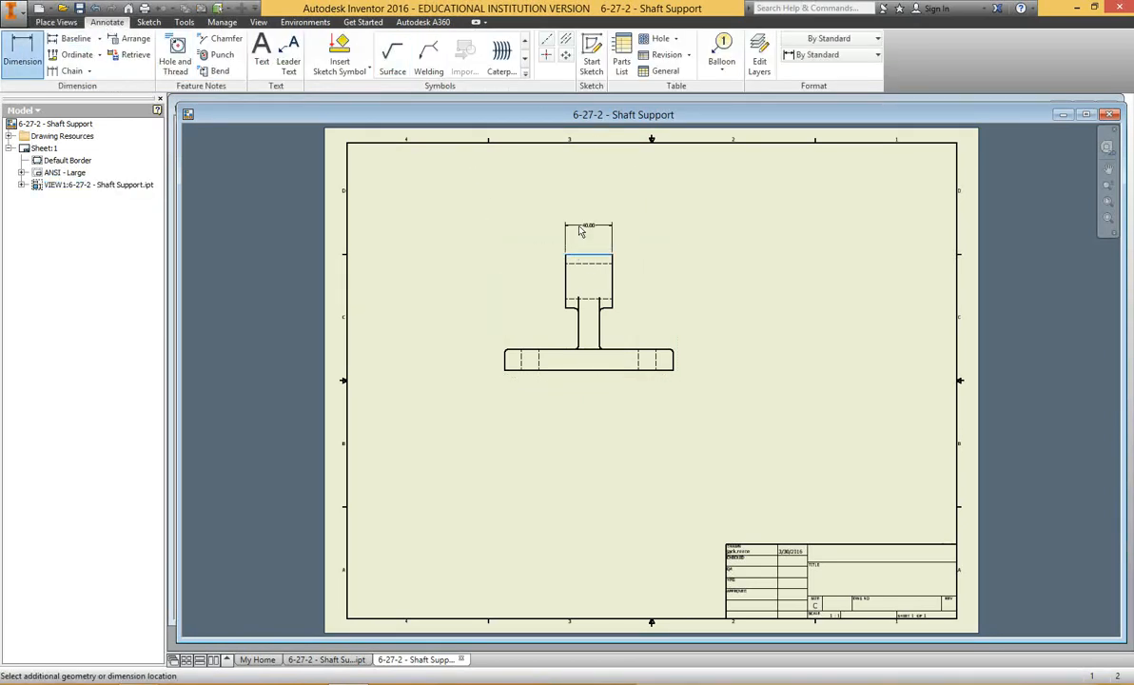
{"action": "scroll", "coordinate": [581, 242], "scroll_direction": "up", "scroll_amount": 5}
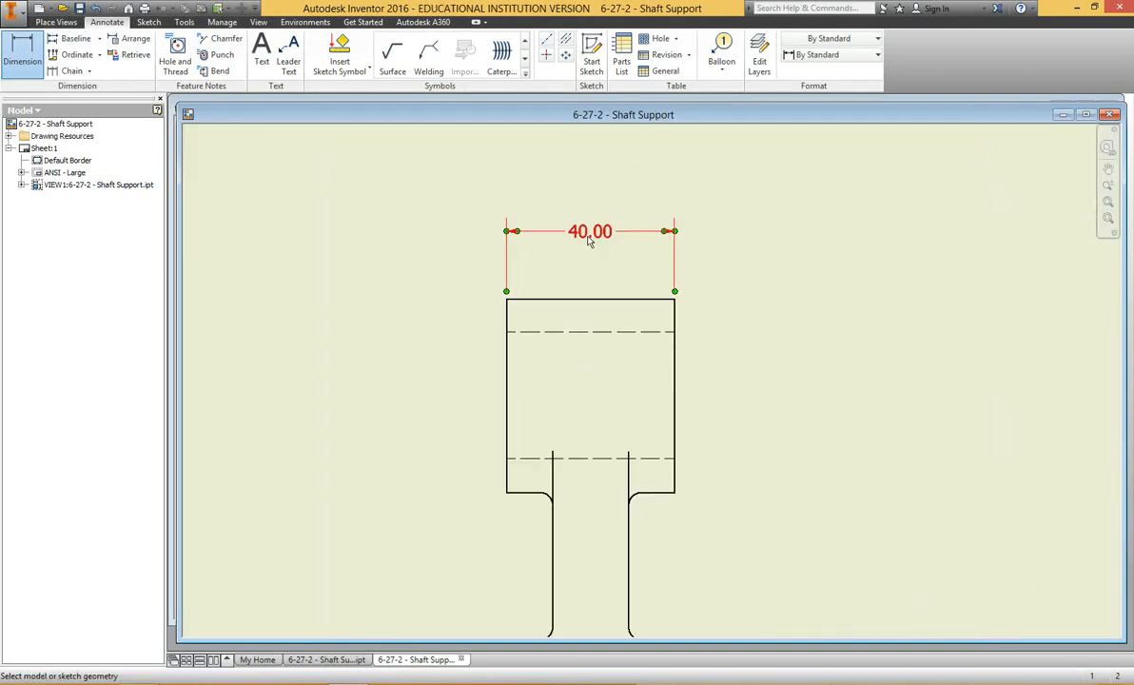
{"action": "left_click", "coordinate": [587, 241]}
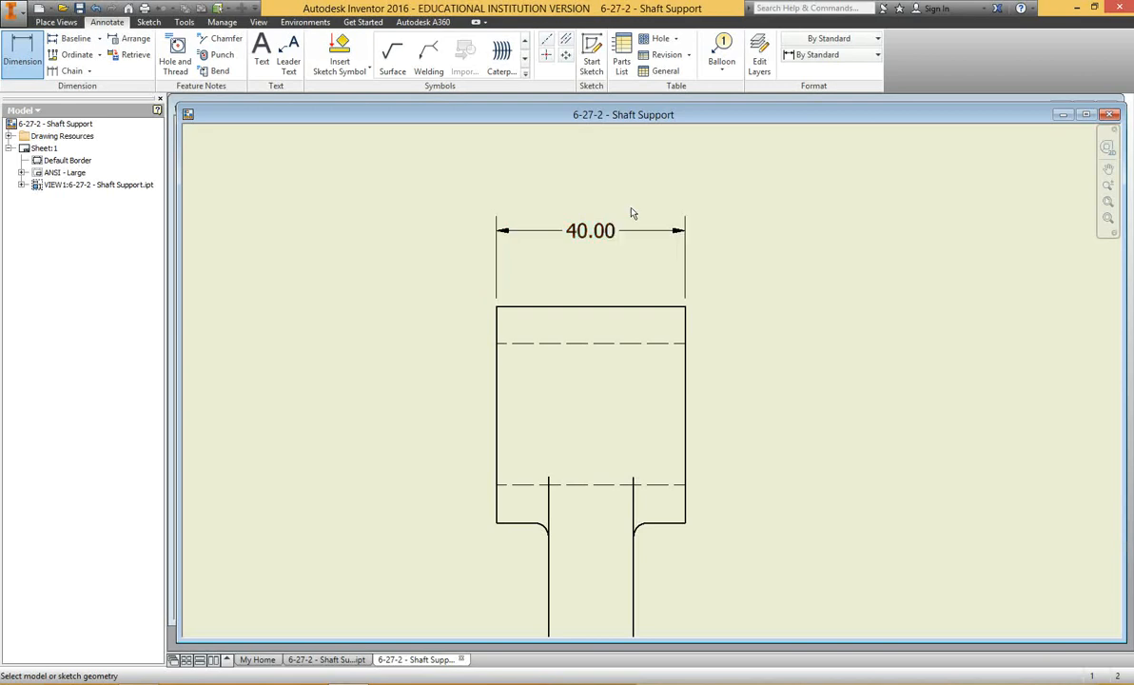
{"action": "key", "text": "Escape"}
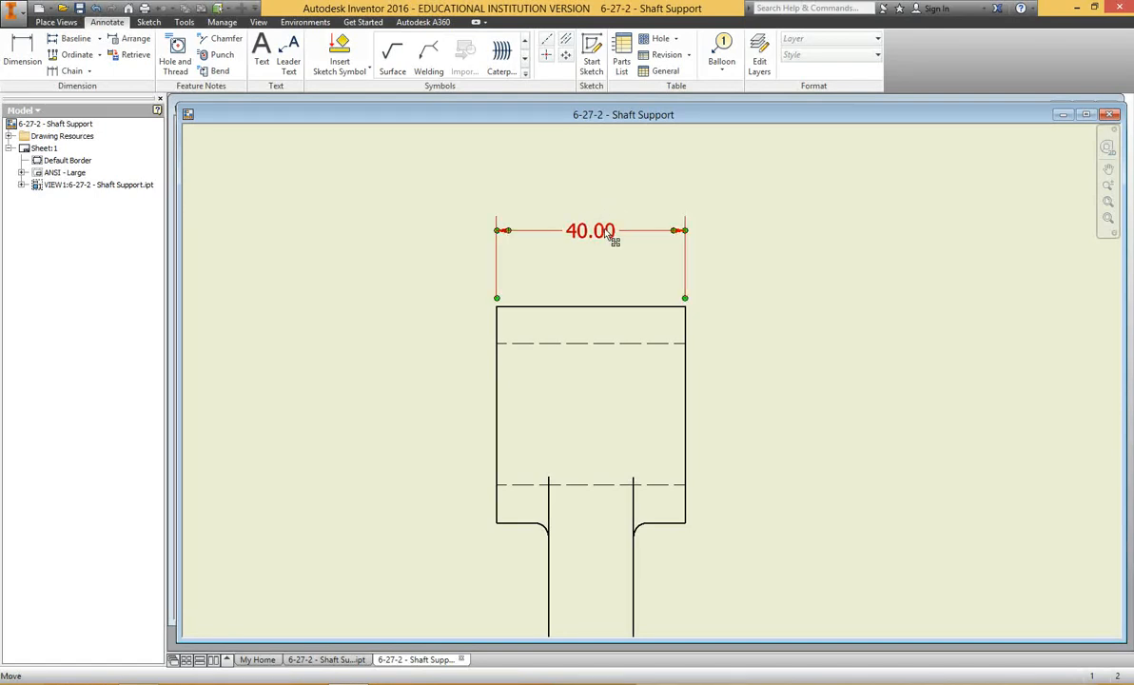
Open the dimension style of the upper block's width dimension for editing.
{"action": "left_click", "coordinate": [223, 23]}
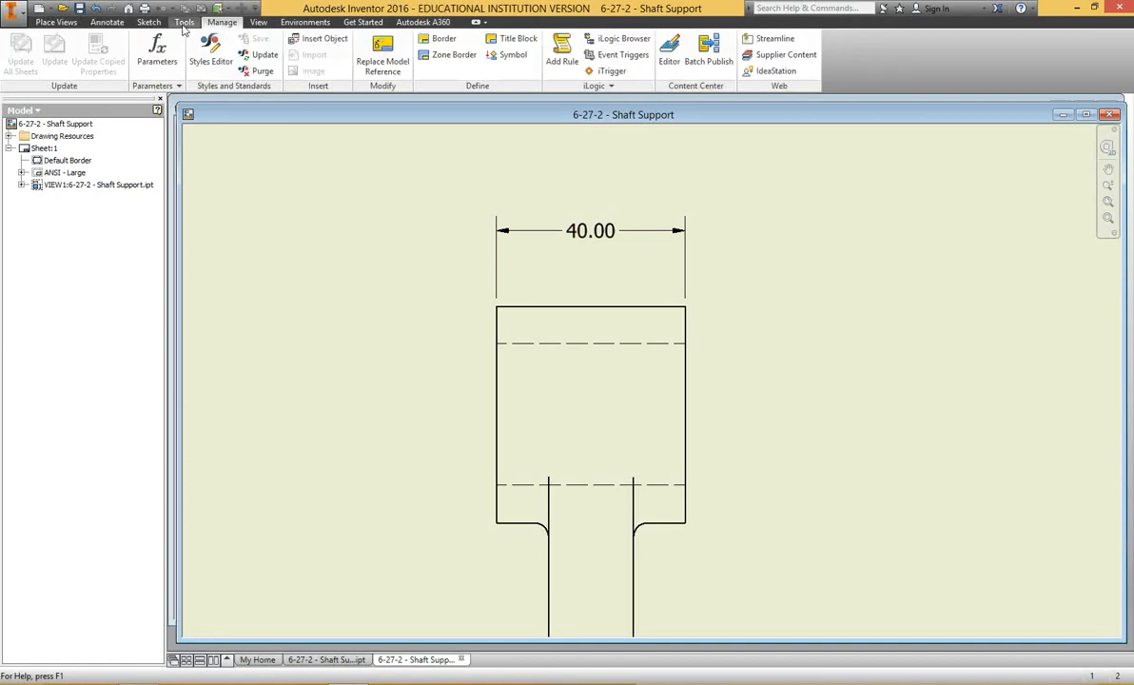
{"action": "left_click", "coordinate": [184, 23]}
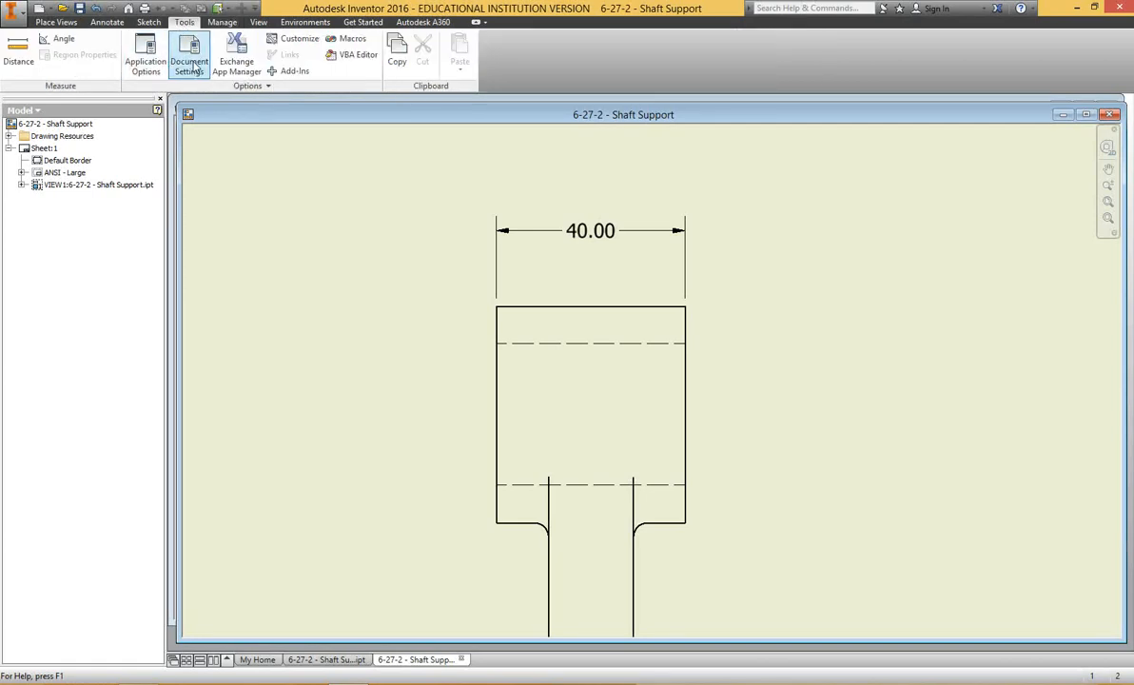
{"action": "right_click", "coordinate": [599, 235]}
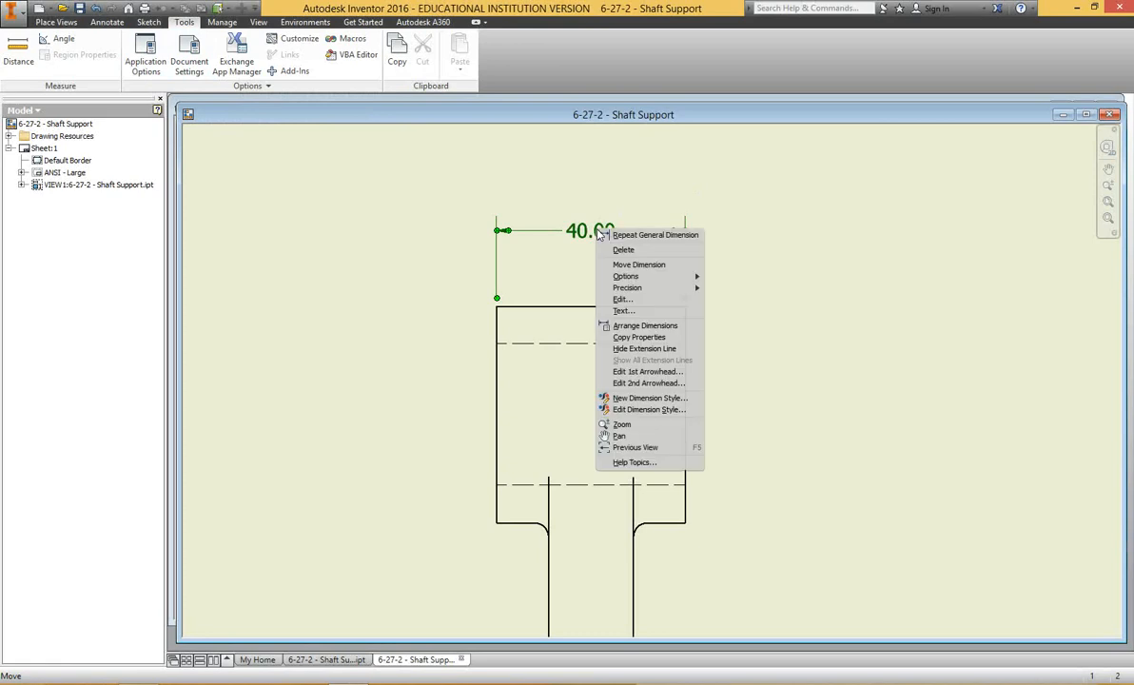
{"action": "left_click", "coordinate": [642, 410]}
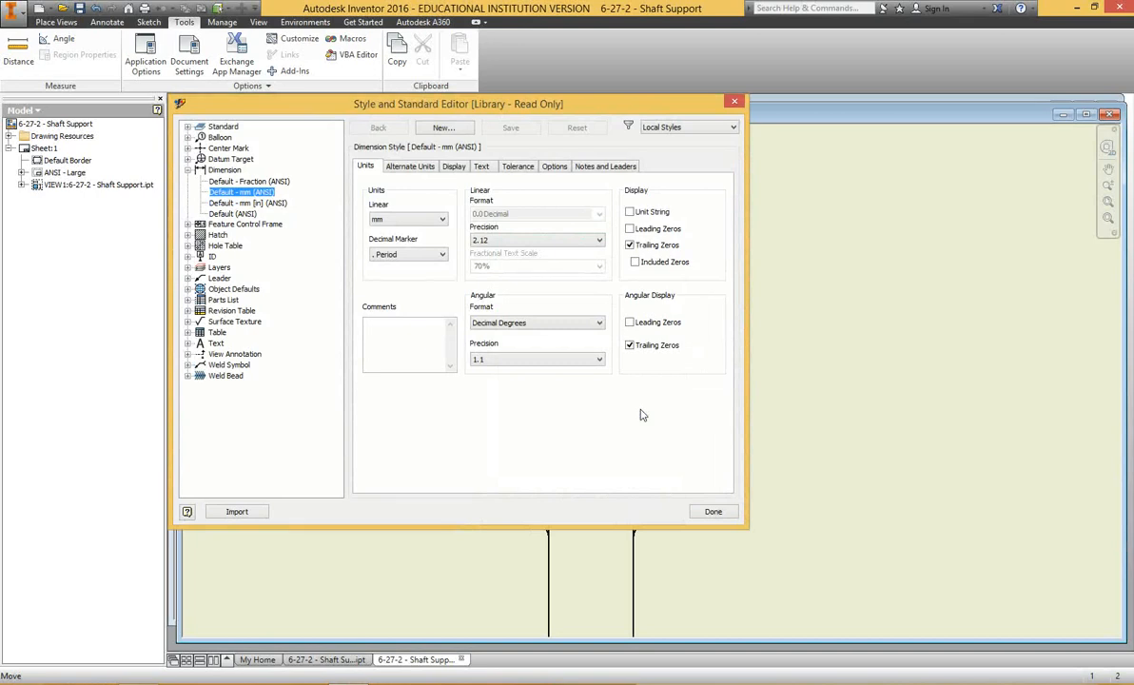
{"action": "left_click", "coordinate": [521, 241]}
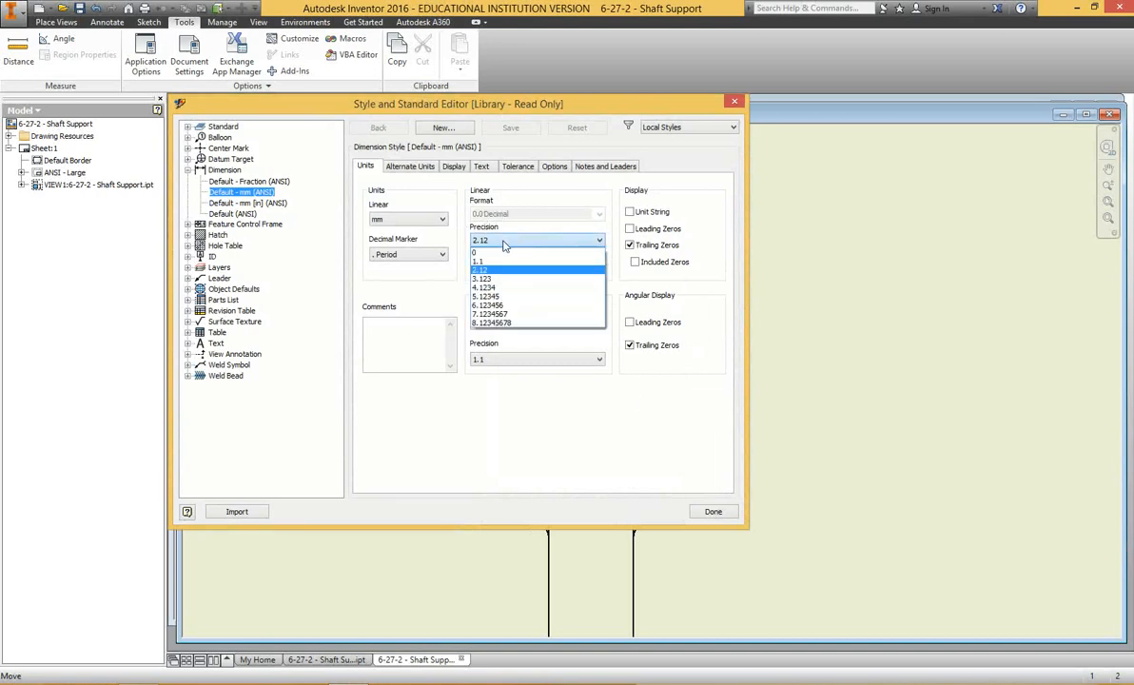
{"action": "left_click", "coordinate": [513, 252]}
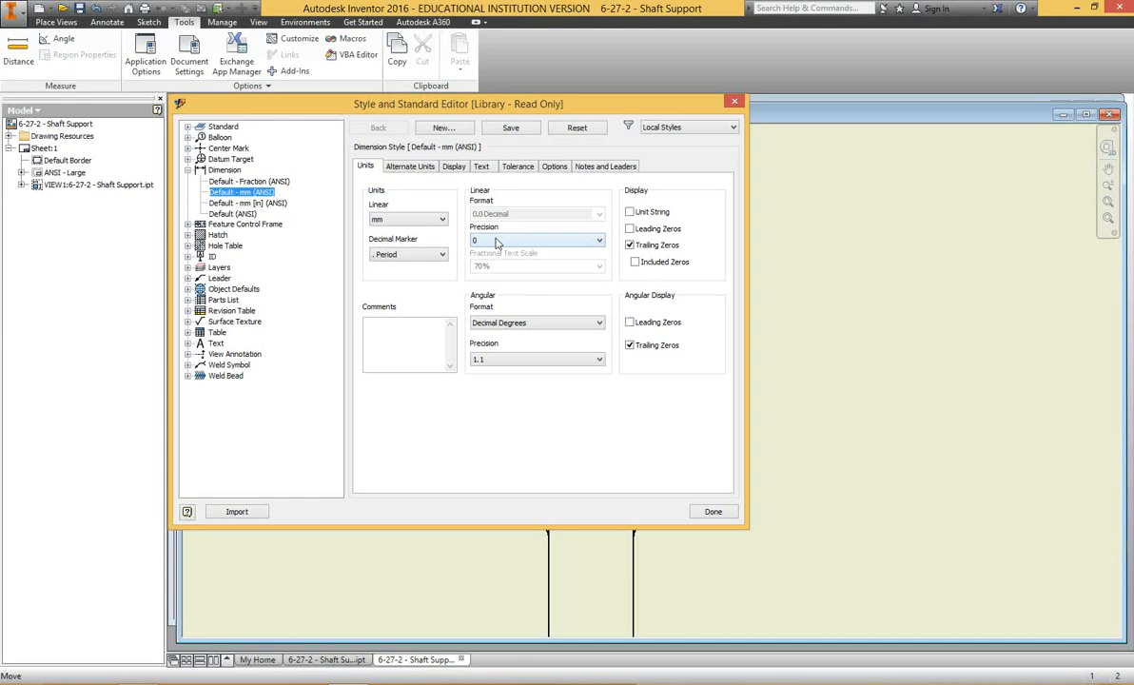
{"action": "left_click", "coordinate": [501, 238]}
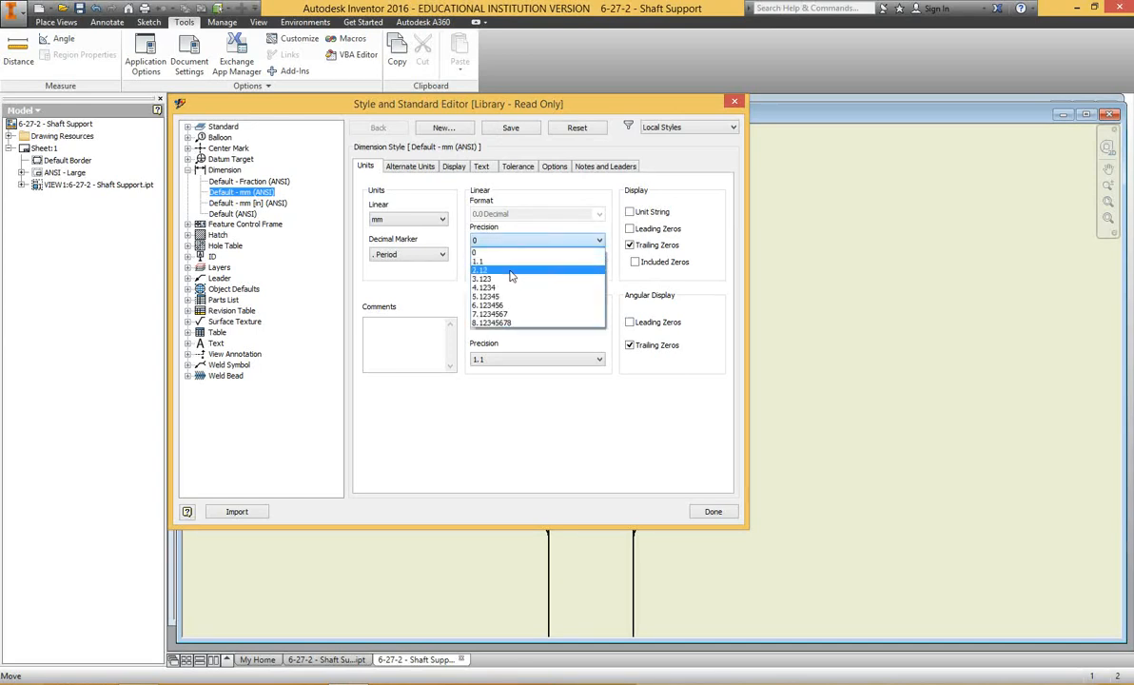
{"action": "left_click", "coordinate": [511, 273]}
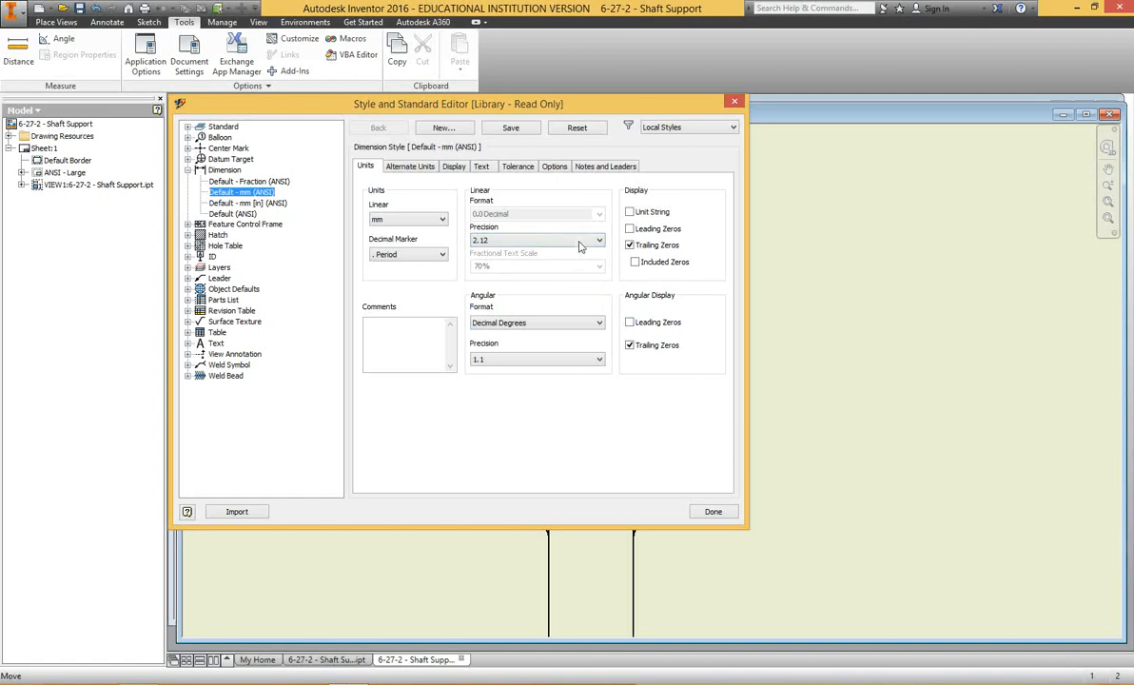
Turn off linear and angular trailing zeros in the Default - mm (ANSI) dimension style and save the edits.
{"action": "left_click", "coordinate": [629, 246]}
{"action": "left_click", "coordinate": [455, 167]}
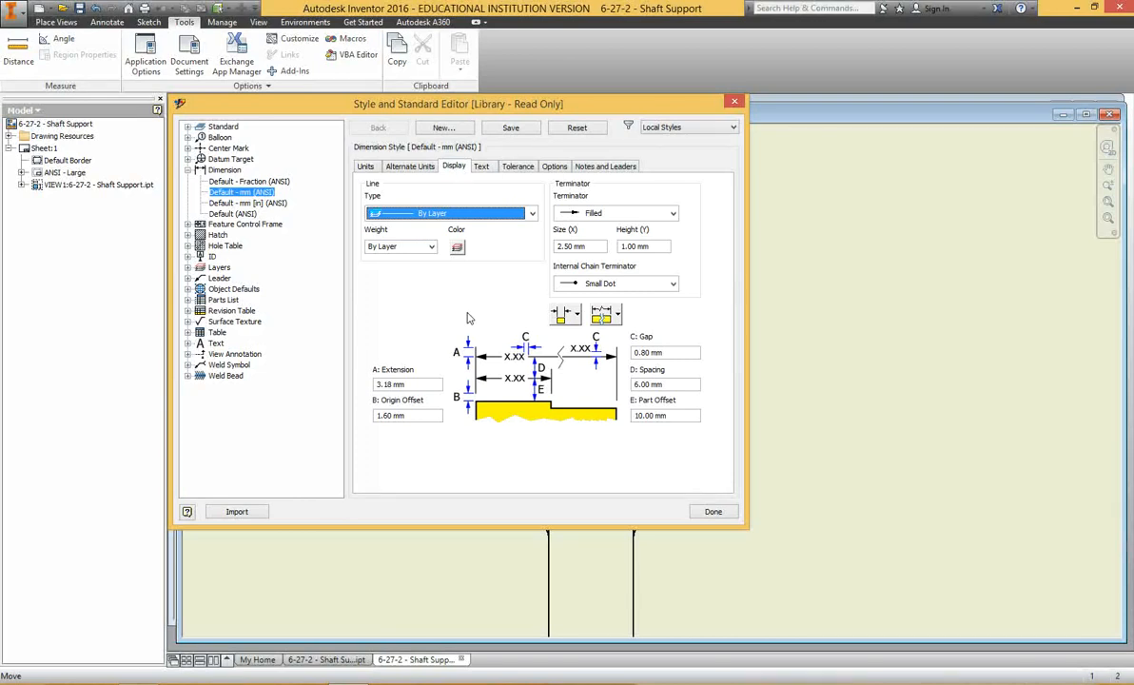
{"action": "left_click", "coordinate": [482, 166]}
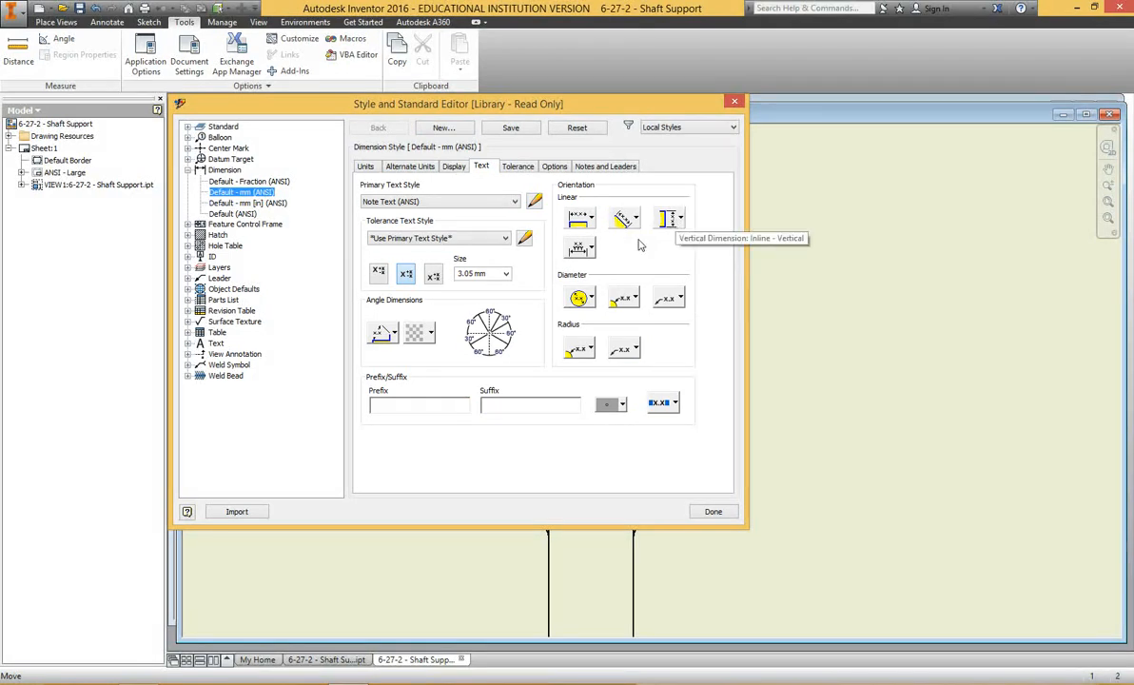
{"action": "left_click", "coordinate": [713, 511]}
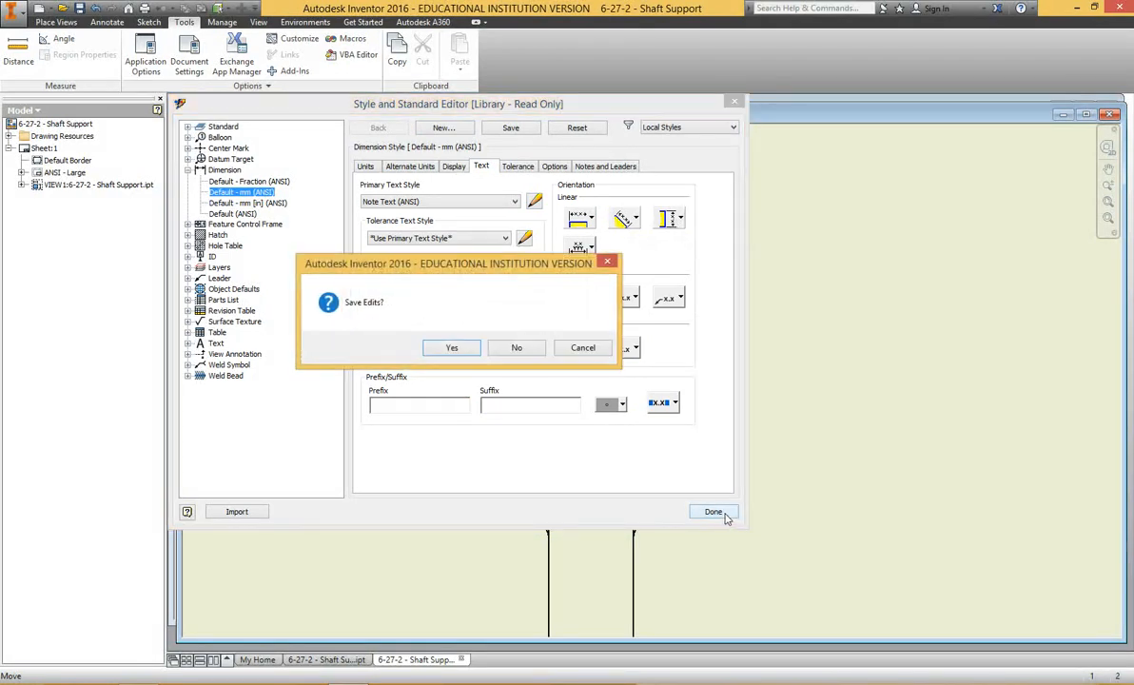
{"action": "left_click", "coordinate": [448, 347]}
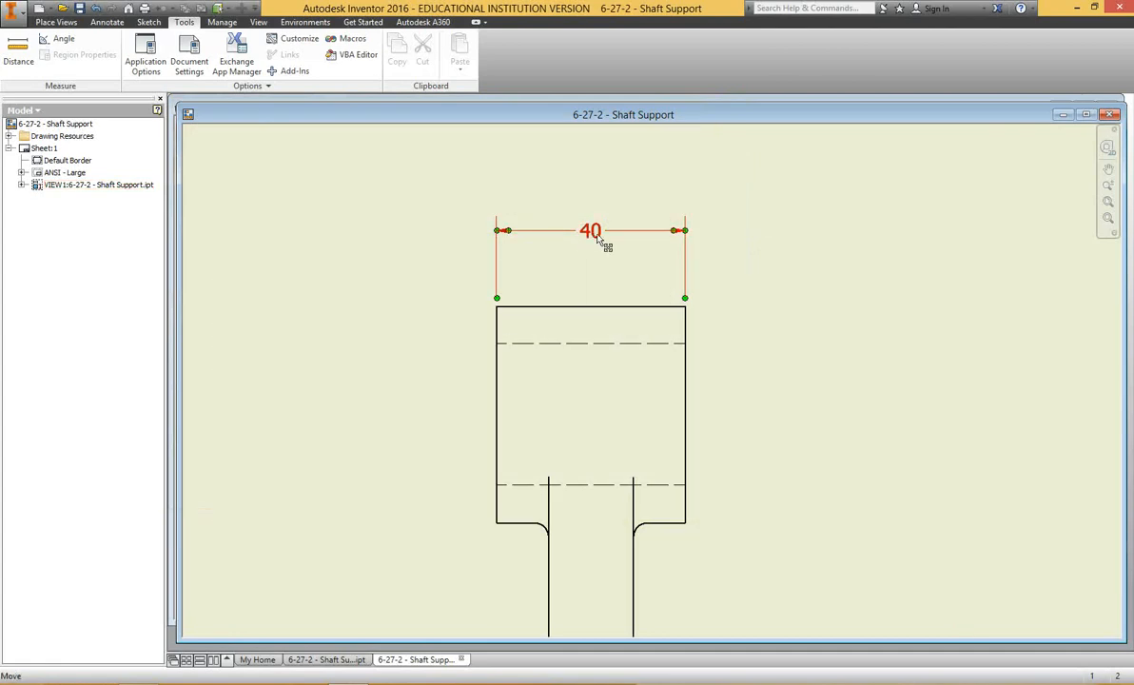
Dimension the height of the upper block between its top and bottom edges, placing the dimension right of the view.
{"action": "left_click", "coordinate": [107, 22]}
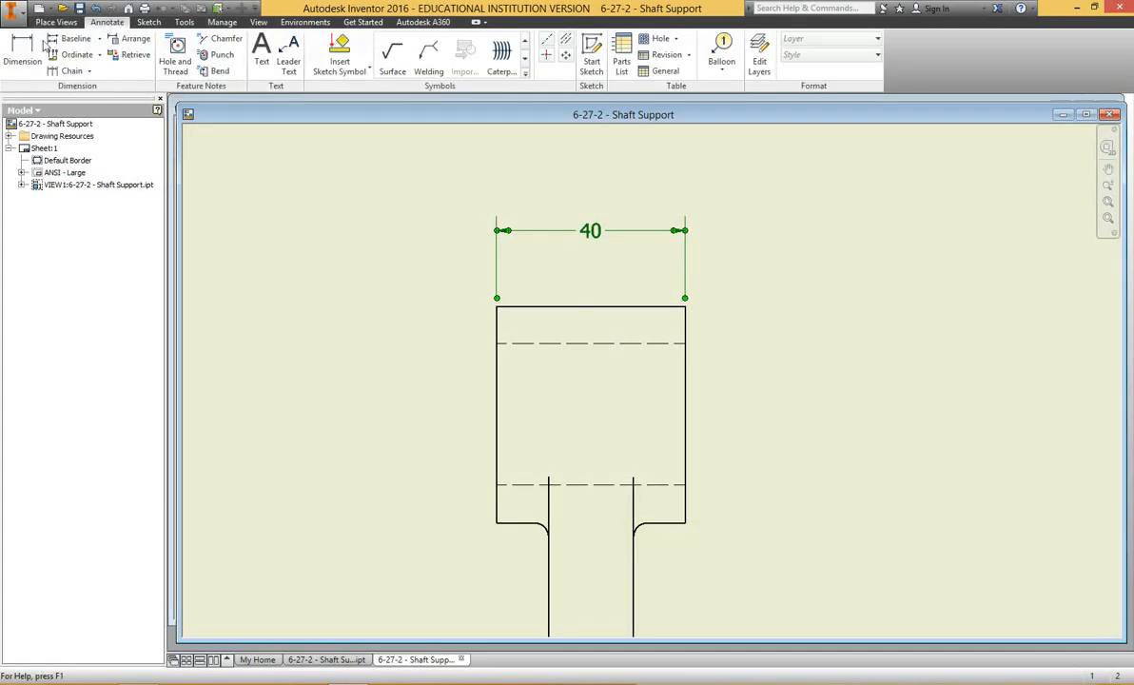
{"action": "left_click", "coordinate": [21, 52]}
{"action": "left_click", "coordinate": [656, 307]}
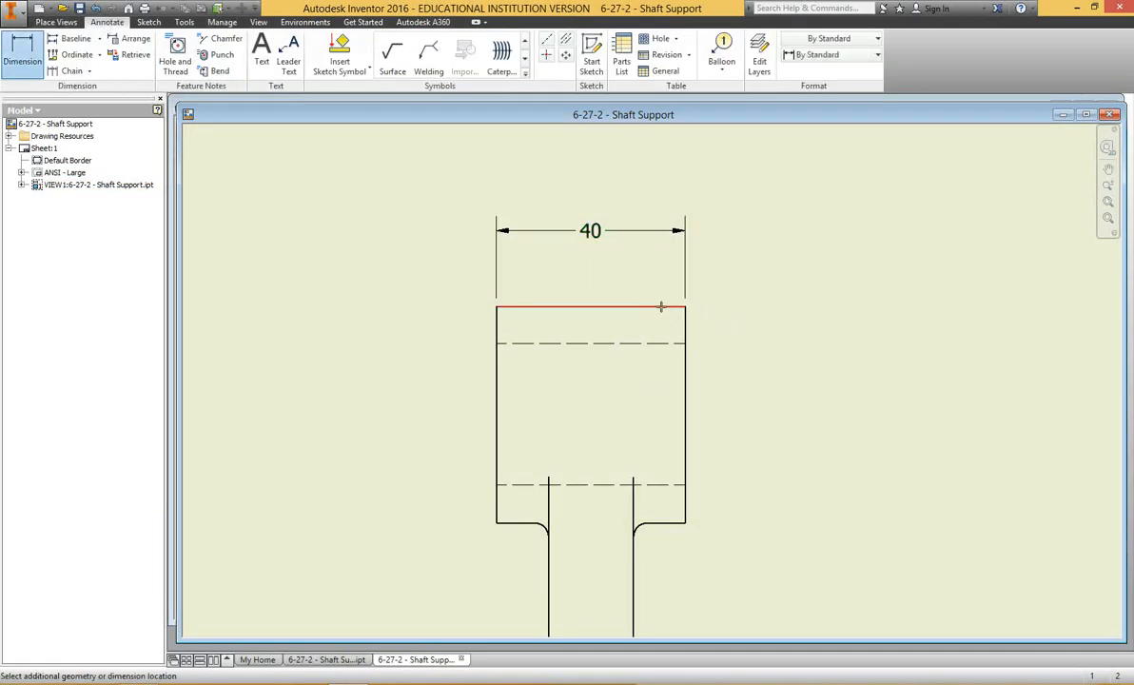
{"action": "left_click", "coordinate": [664, 521]}
{"action": "left_click", "coordinate": [797, 424]}
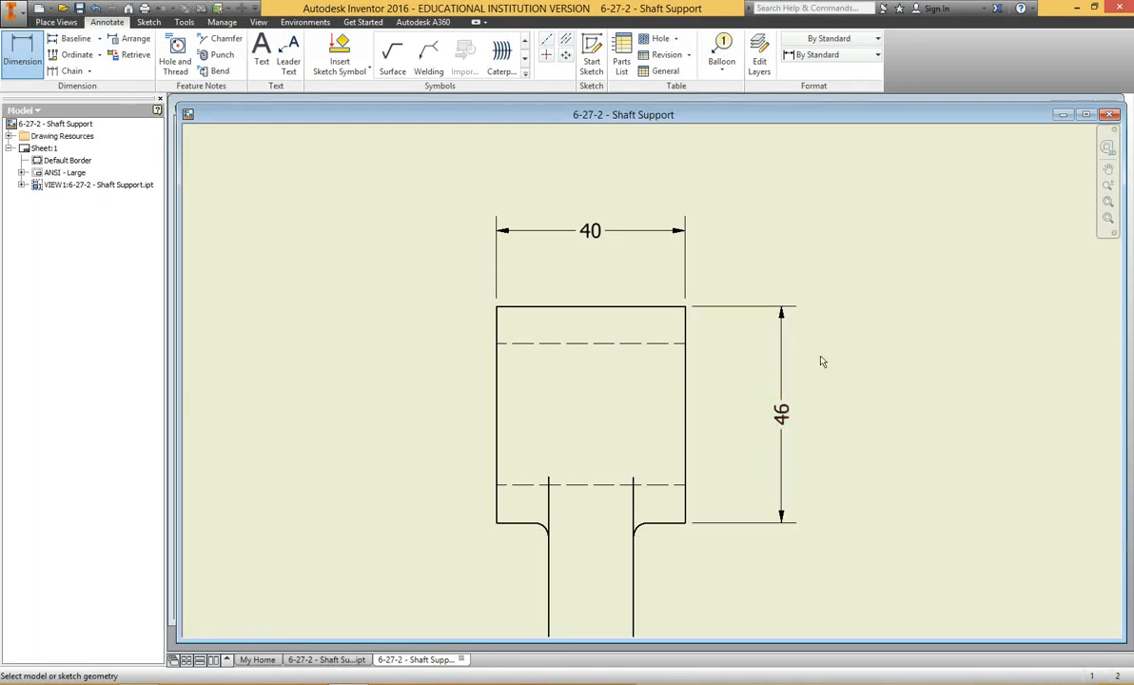
{"action": "key", "text": "Escape"}
Edit the dimension style of the upper block's height dimension so vertical linear dimension text is oriented Inline - Horizontal.
{"action": "left_click", "coordinate": [782, 380]}
{"action": "right_click", "coordinate": [782, 379]}
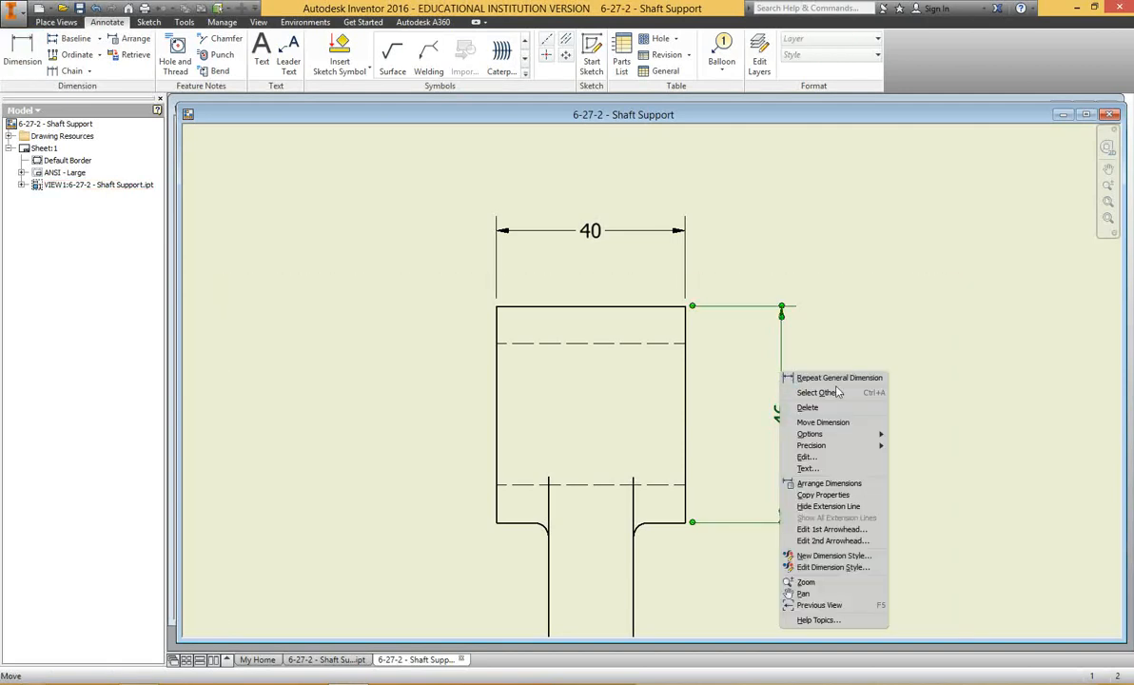
{"action": "mouse_move", "coordinate": [830, 447]}
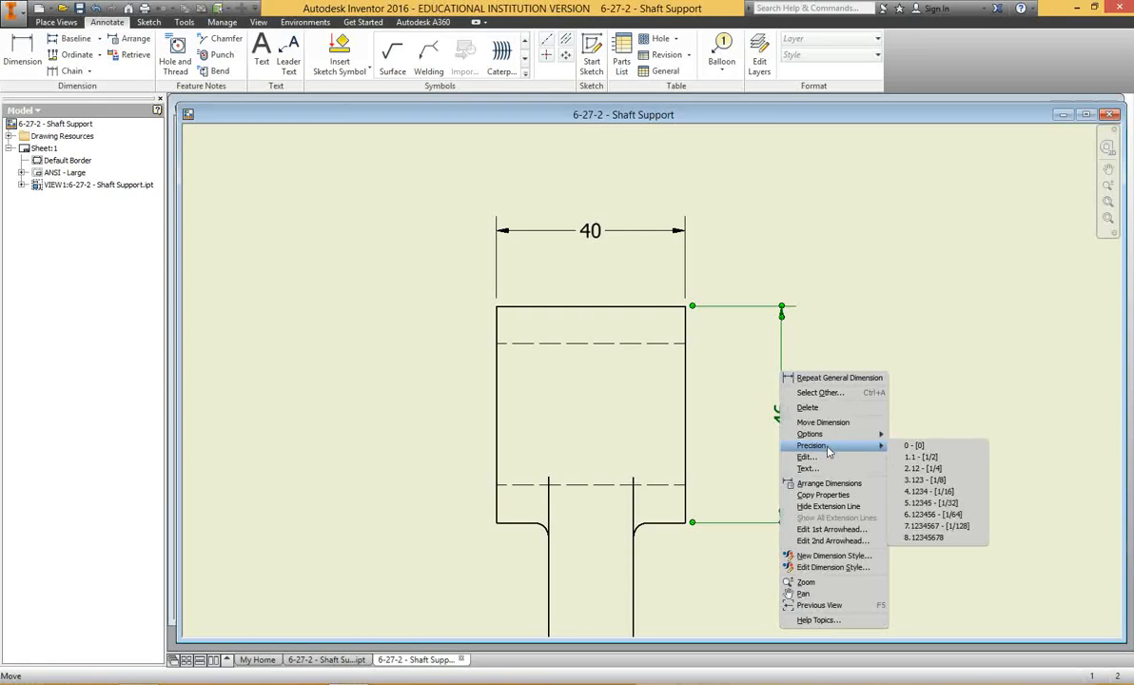
{"action": "left_click", "coordinate": [817, 568]}
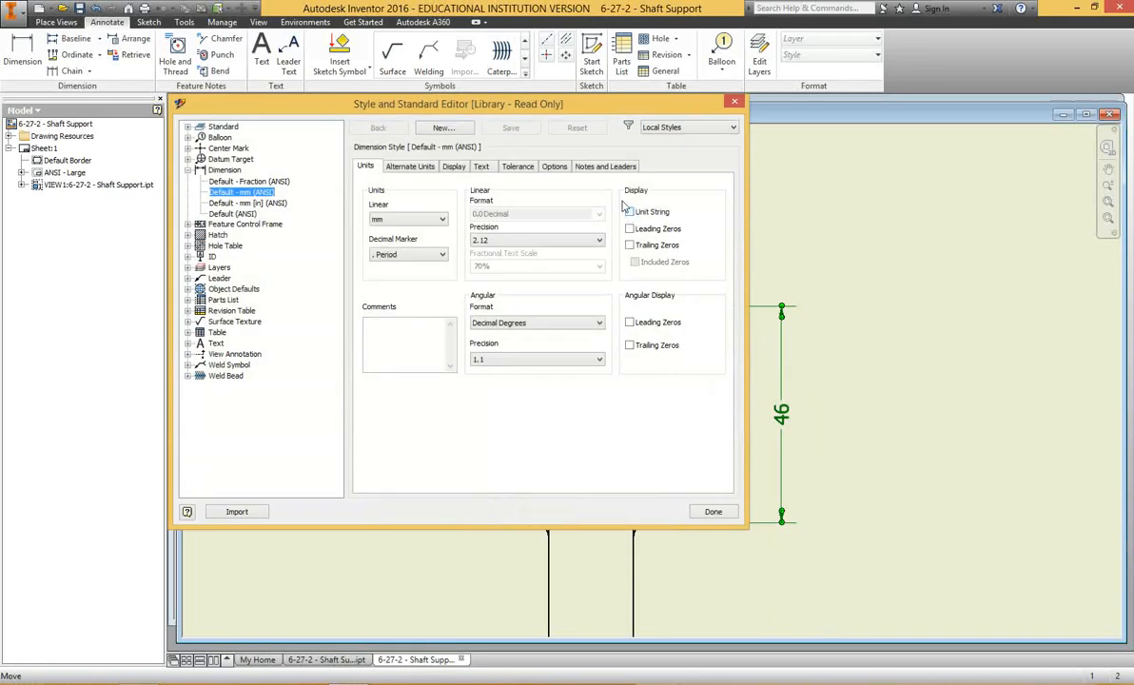
{"action": "left_click", "coordinate": [481, 167]}
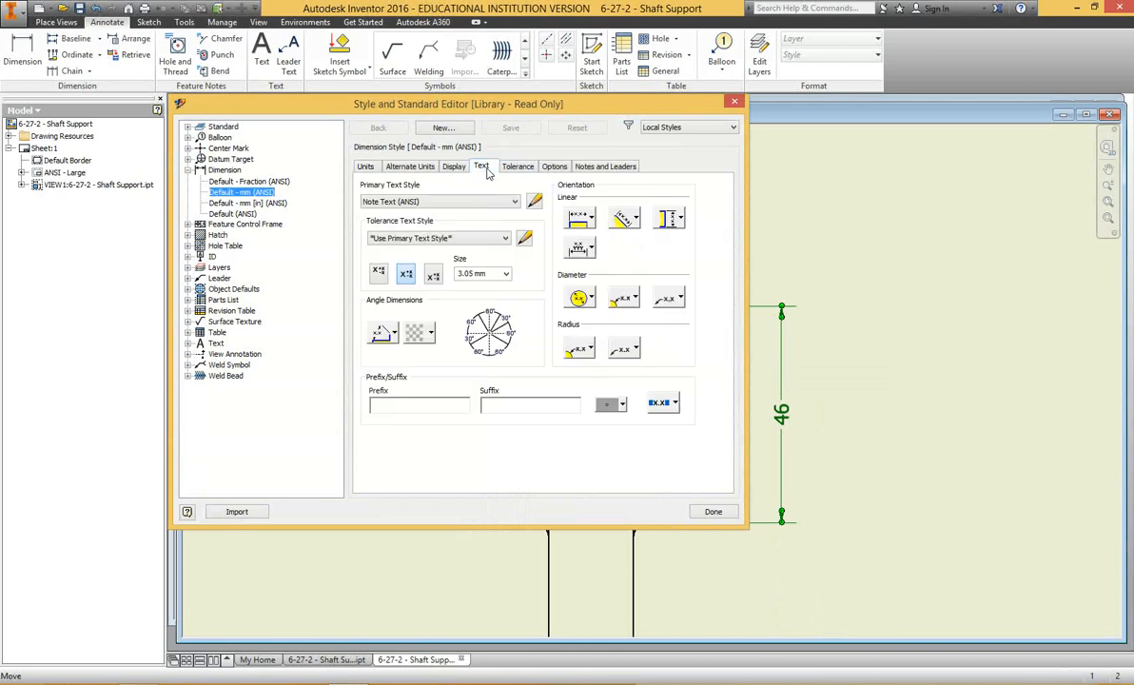
{"action": "left_click", "coordinate": [680, 220]}
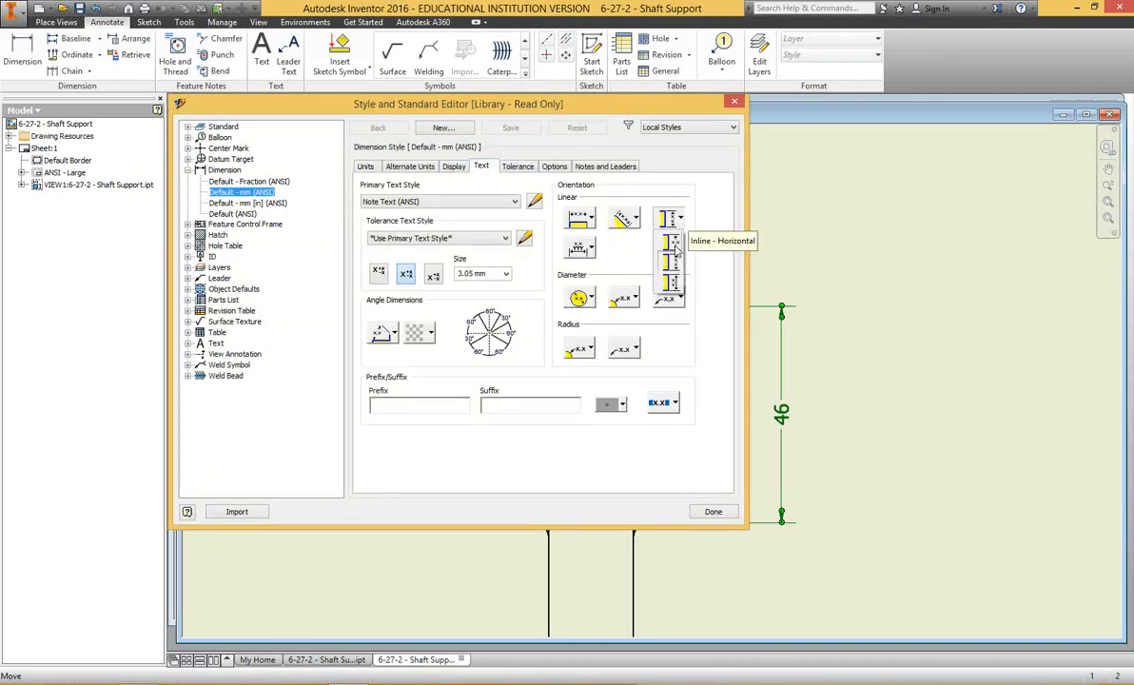
{"action": "left_click", "coordinate": [672, 244]}
Set the aligned linear dimension text to inline horizontal in the Default - mm (ANSI) style and save the edits.
{"action": "left_click", "coordinate": [628, 220]}
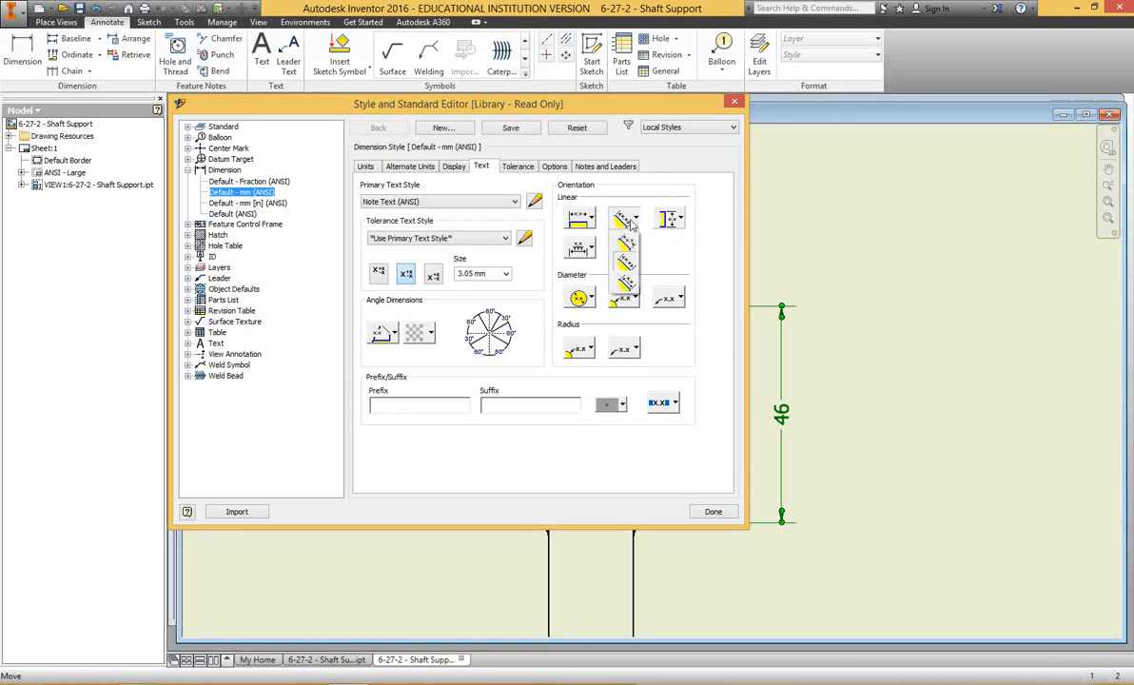
{"action": "left_click", "coordinate": [629, 235]}
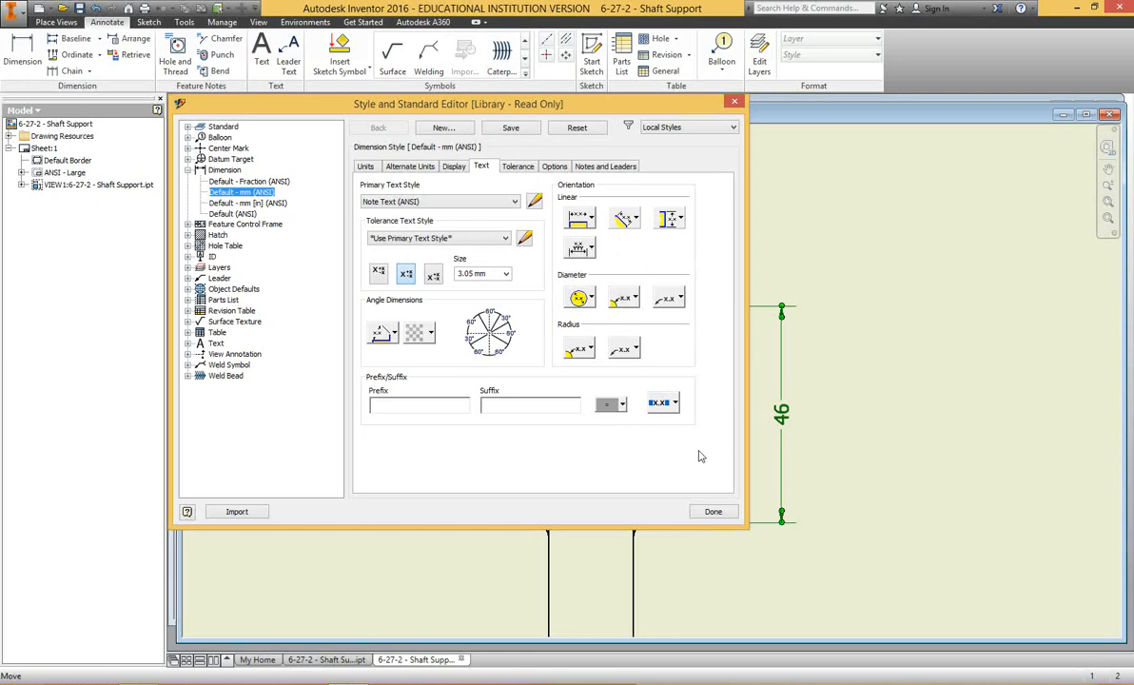
{"action": "left_click", "coordinate": [589, 300]}
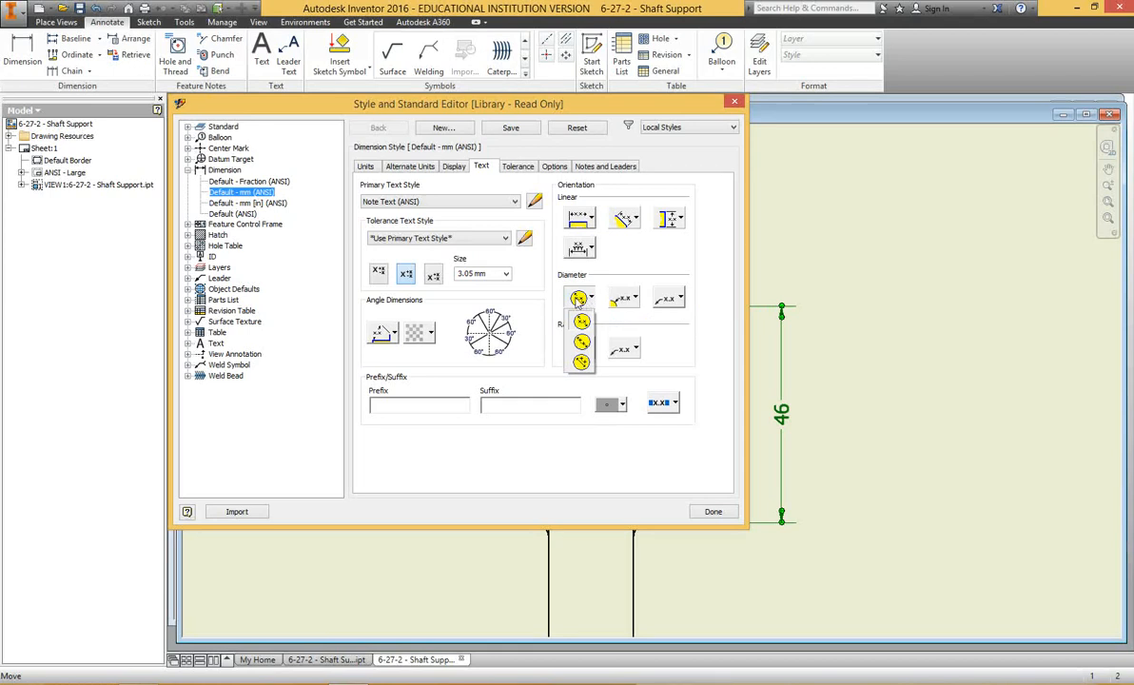
{"action": "left_click", "coordinate": [670, 327]}
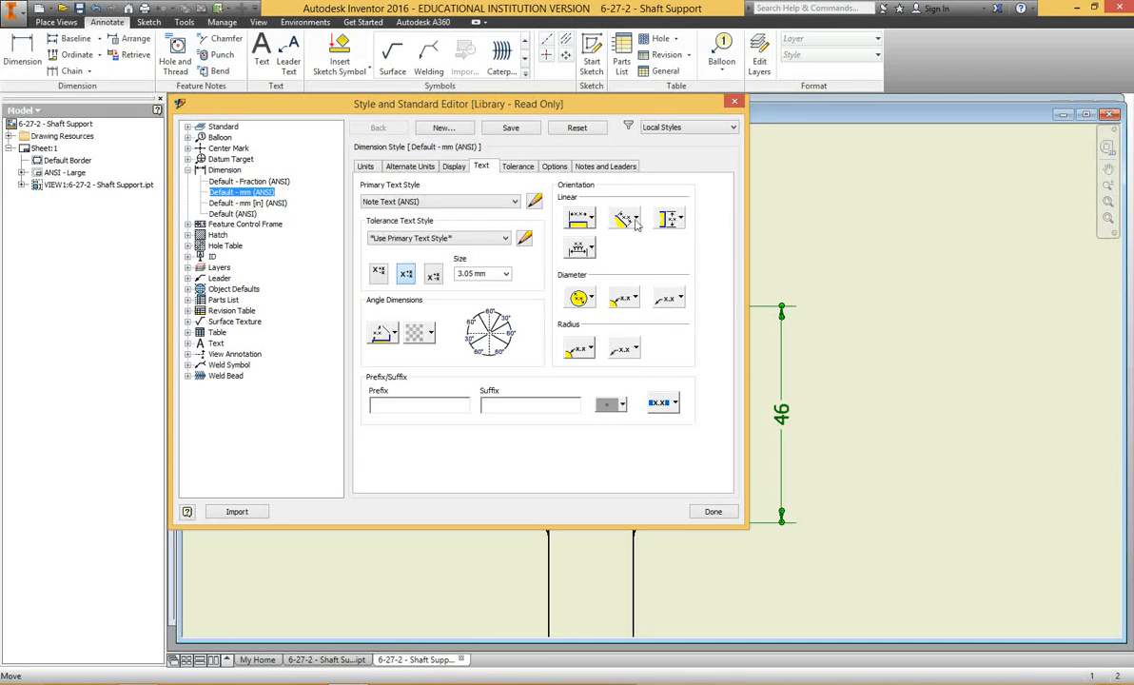
{"action": "left_click", "coordinate": [713, 512]}
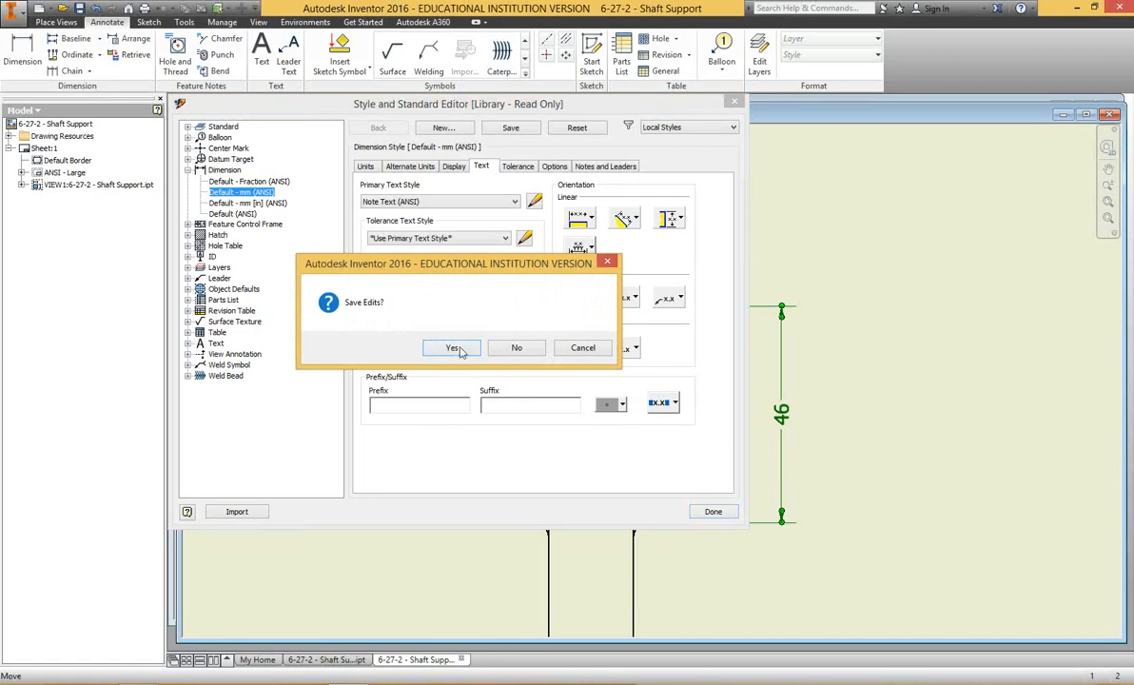
{"action": "left_click", "coordinate": [462, 352]}
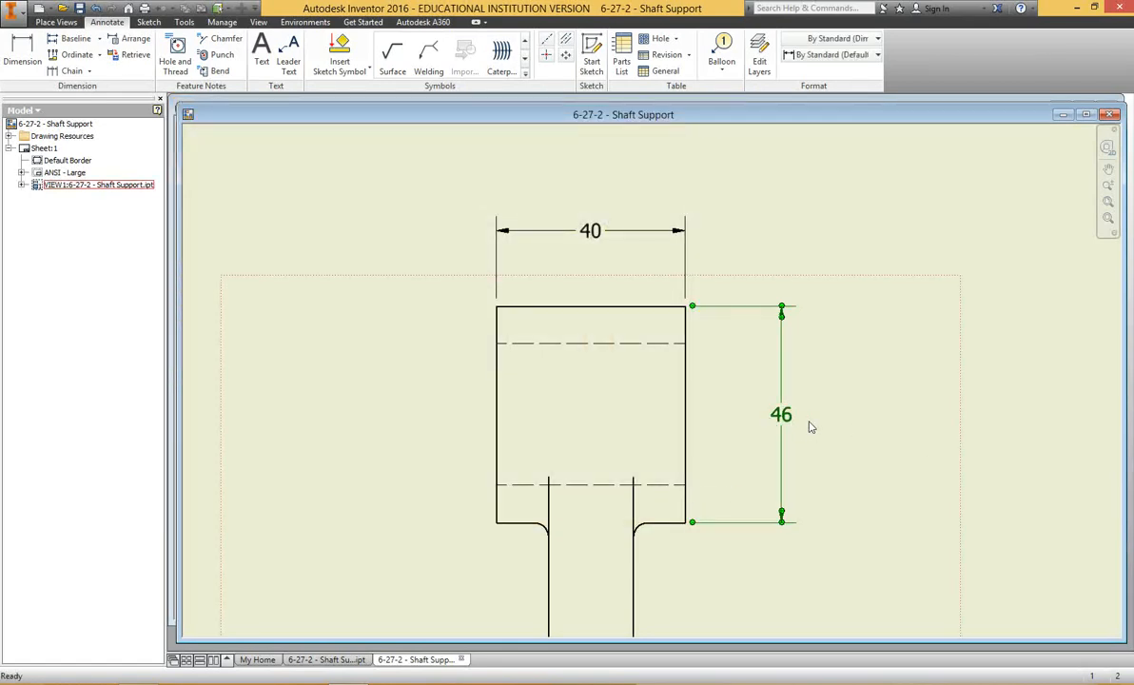
Place a text note reading METRIC in the open area above the title block, with a text height of 6.10 mm.
{"action": "scroll", "coordinate": [810, 427], "scroll_direction": "down", "scroll_amount": 5}
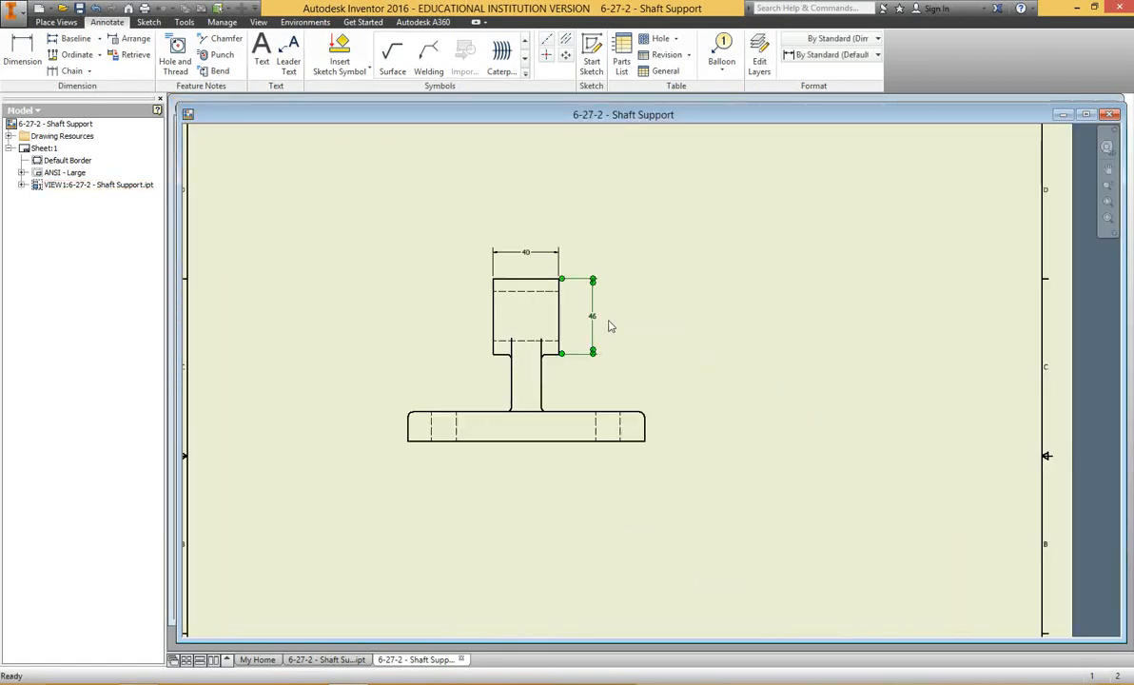
{"action": "middle_click_drag", "start_coordinate": [836, 399], "coordinate": [741, 257]}
{"action": "mouse_move", "coordinate": [732, 382]}
{"action": "middle_mouse_down"}
{"action": "mouse_move", "coordinate": [739, 312]}
{"action": "mouse_move", "coordinate": [726, 338]}
{"action": "middle_mouse_up"}
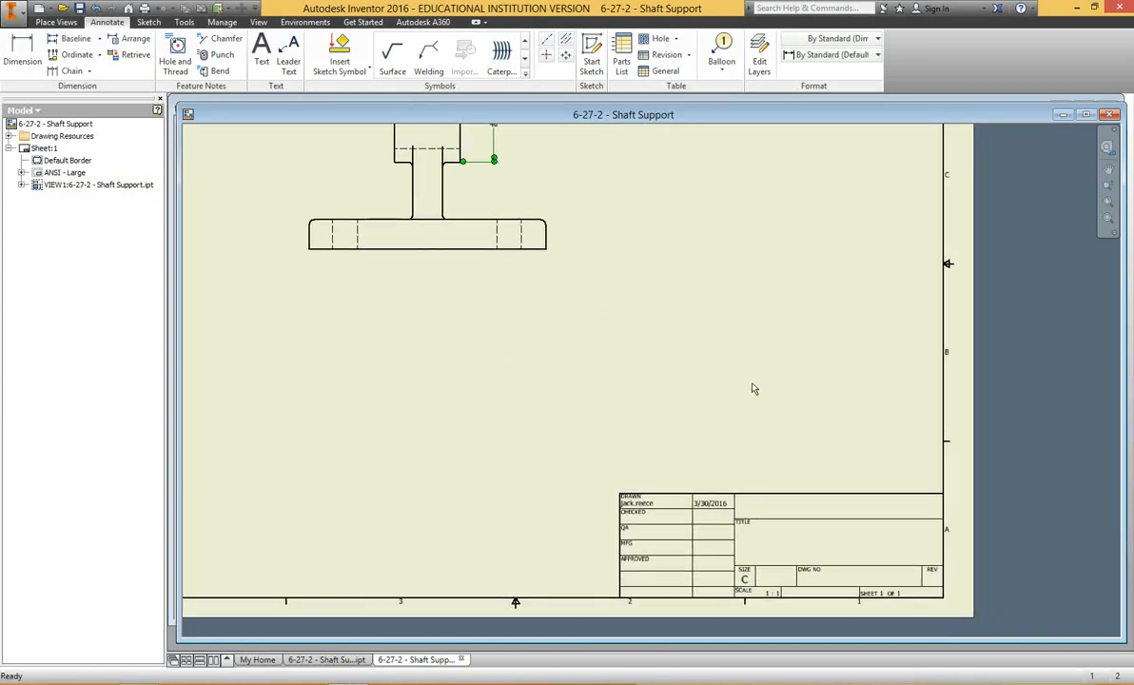
{"action": "left_click", "coordinate": [261, 47]}
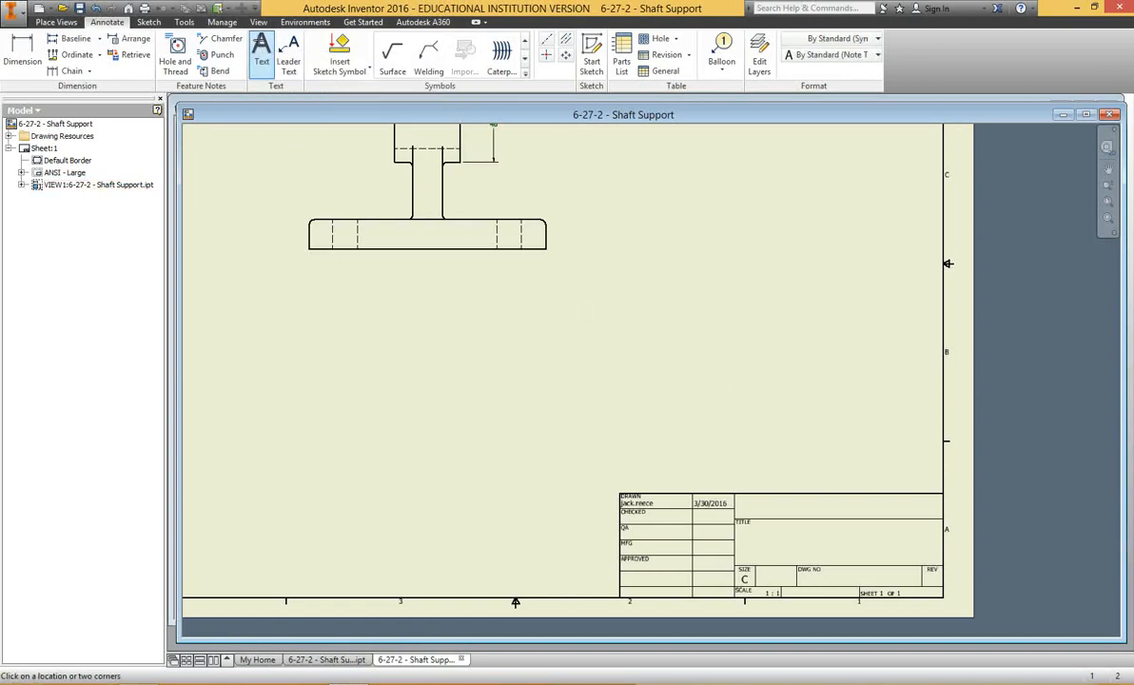
{"action": "left_click", "coordinate": [708, 390]}
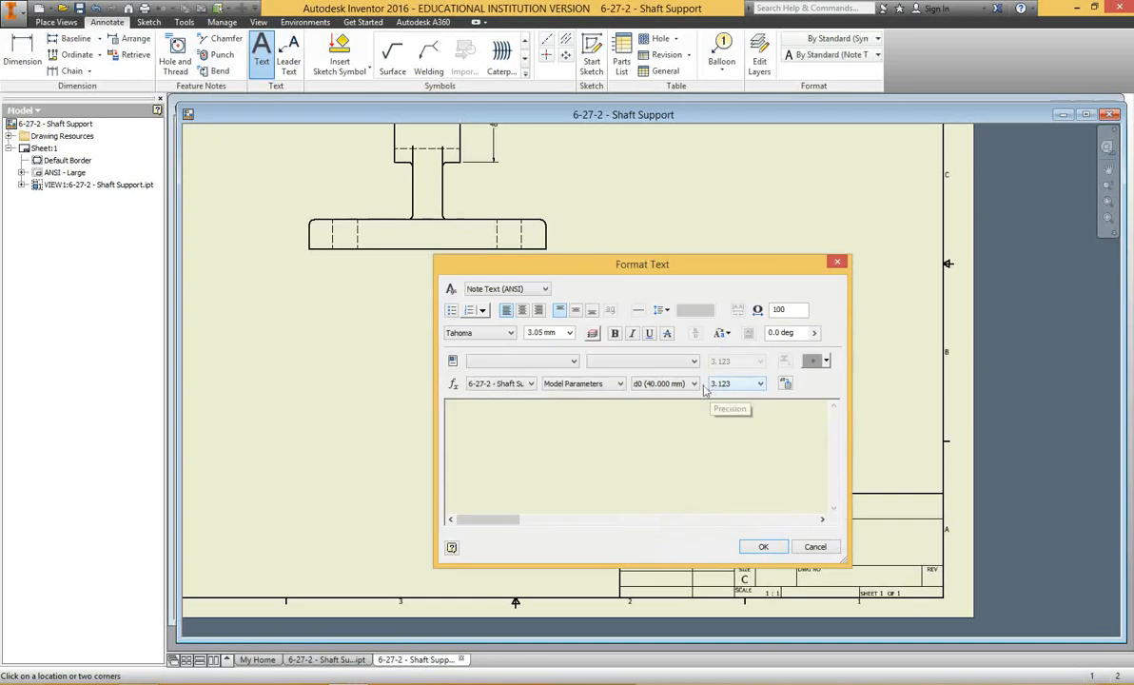
{"action": "left_click", "coordinate": [570, 333]}
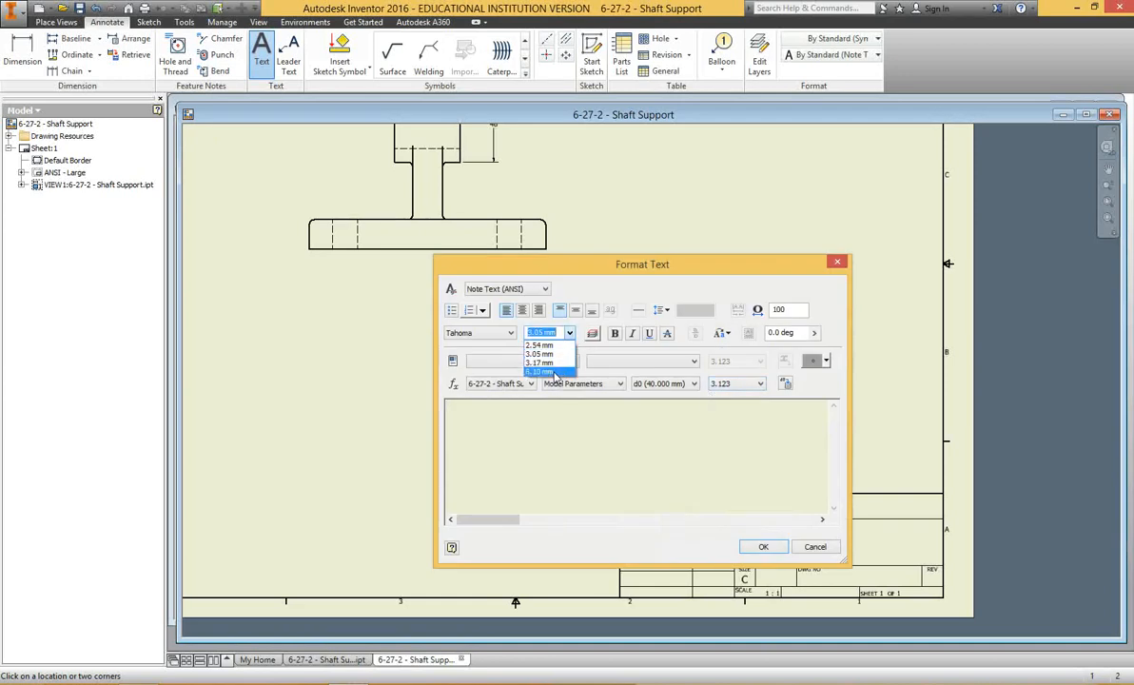
{"action": "left_click", "coordinate": [557, 371]}
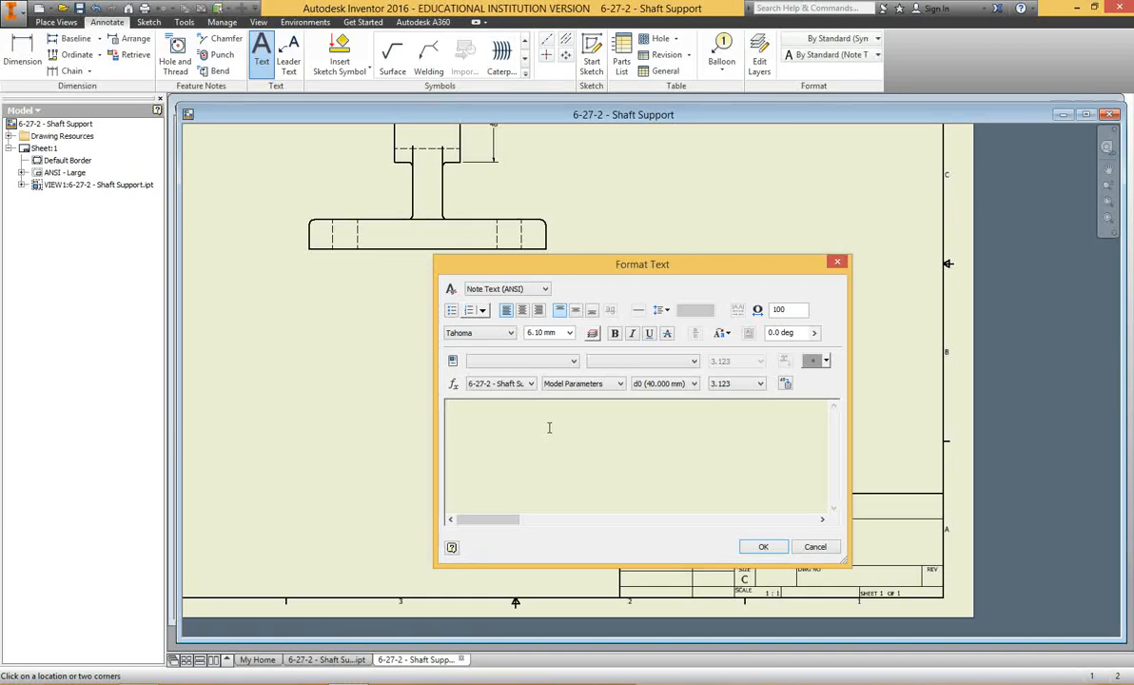
{"action": "type", "text": "METRI"}
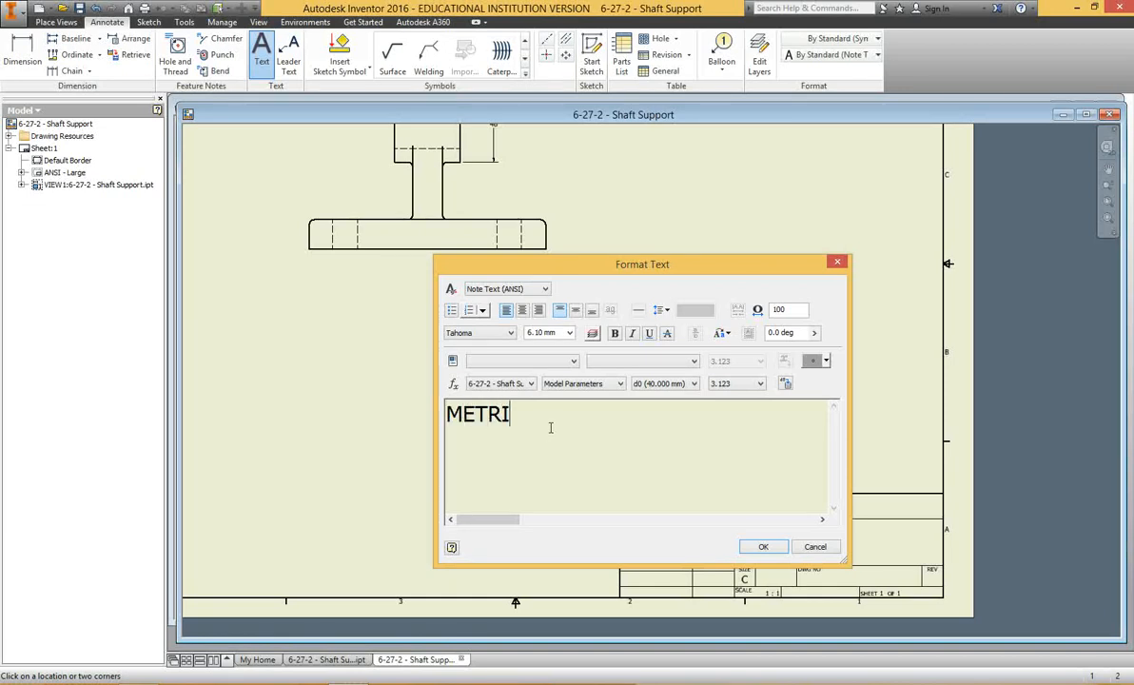
{"action": "type", "text": "C"}
{"action": "left_click", "coordinate": [761, 546]}
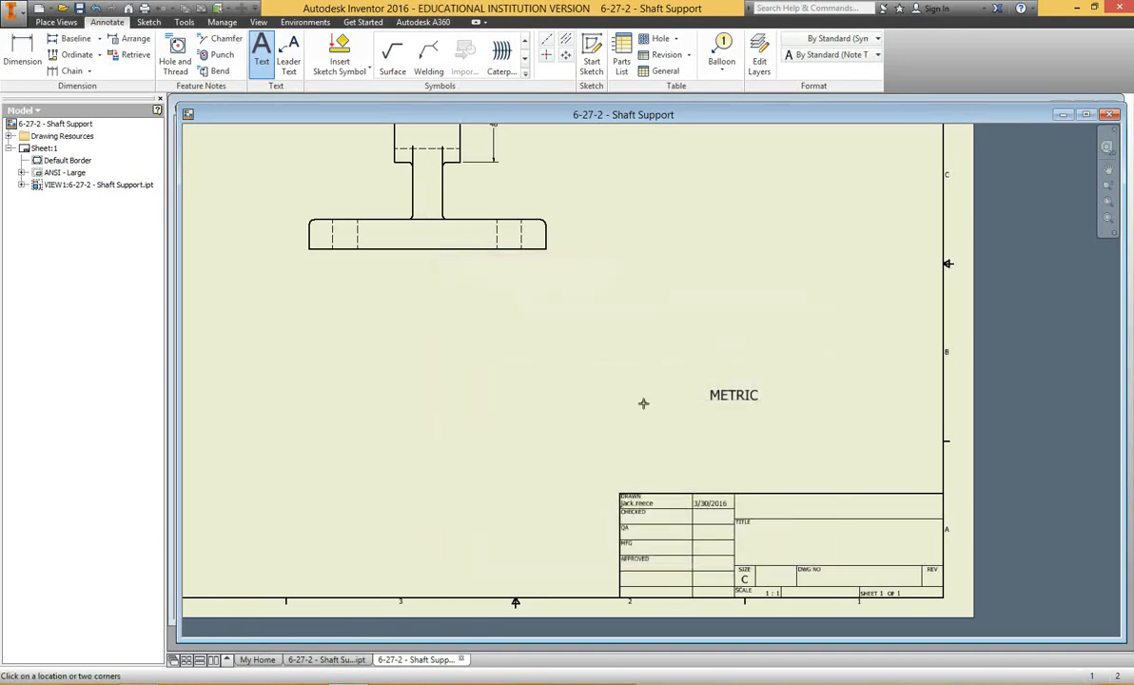
{"action": "key", "text": "Escape"}
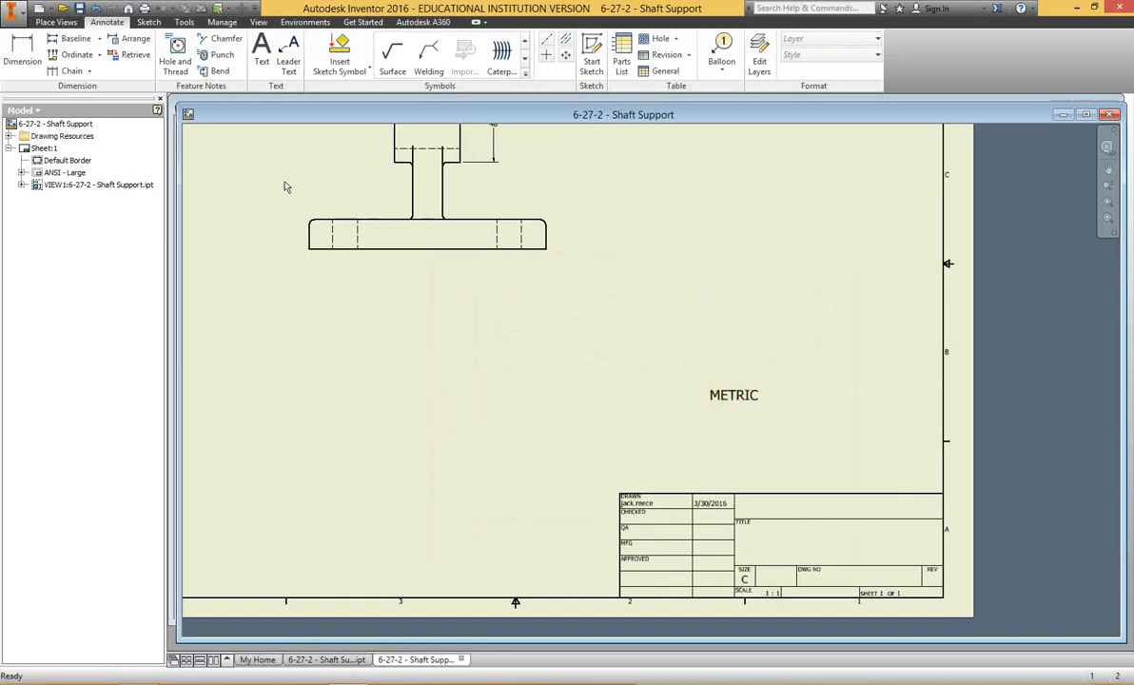
Sketch a rectangle 40 mm wide and 12 mm high on the sheet by the METRIC note and finish the sketch.
{"action": "left_click", "coordinate": [148, 22]}
{"action": "left_click", "coordinate": [18, 50]}
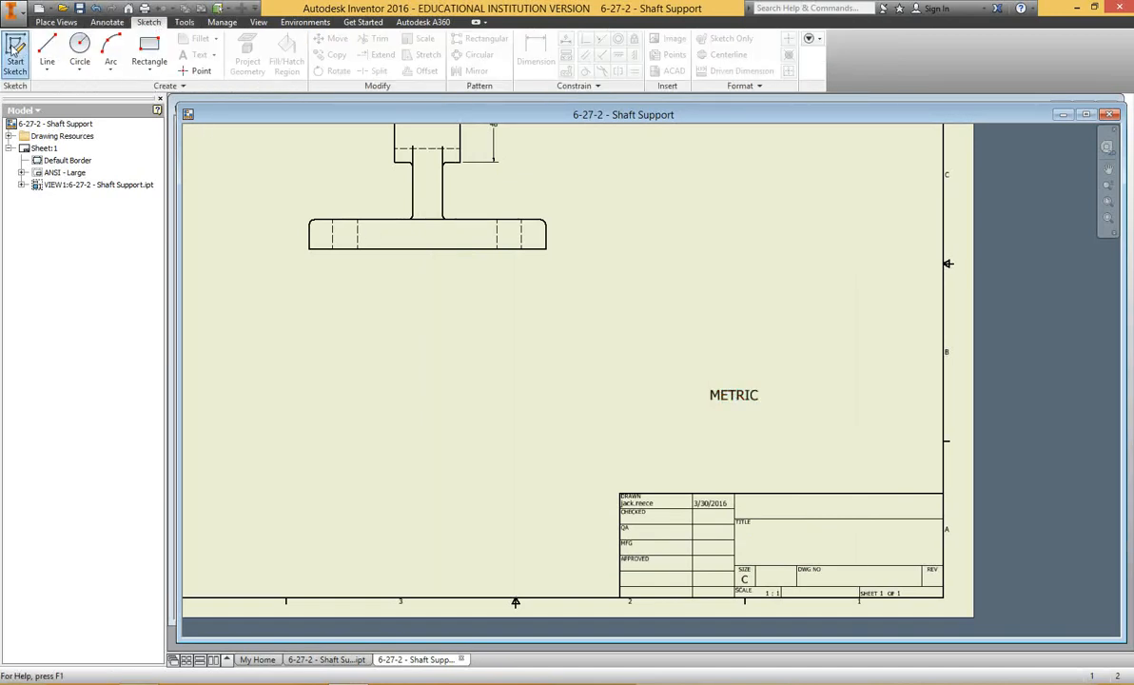
{"action": "left_click", "coordinate": [692, 428]}
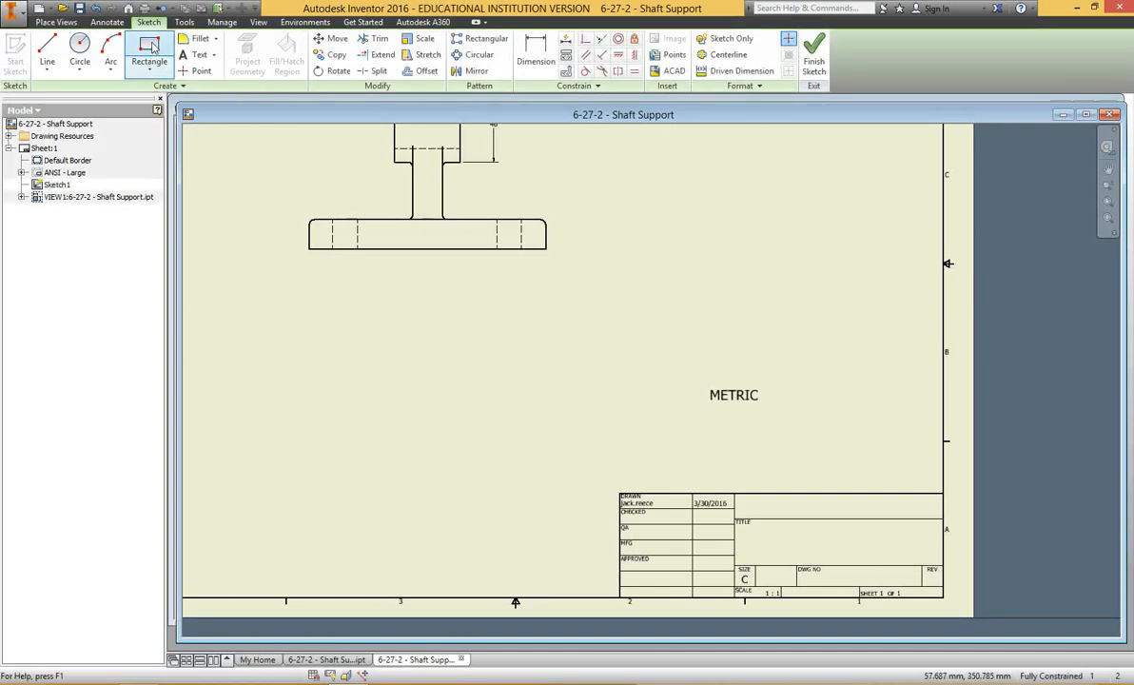
{"action": "left_click", "coordinate": [150, 52]}
{"action": "left_click", "coordinate": [689, 421]}
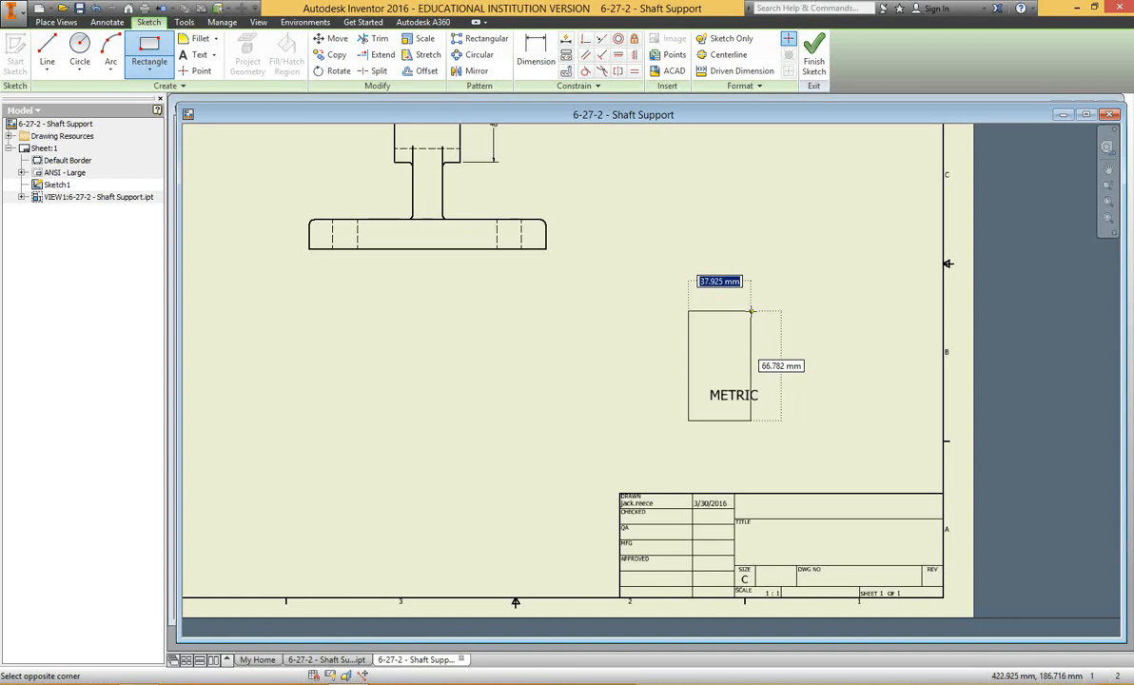
{"action": "type", "text": "40"}
{"action": "key", "text": "Tab"}
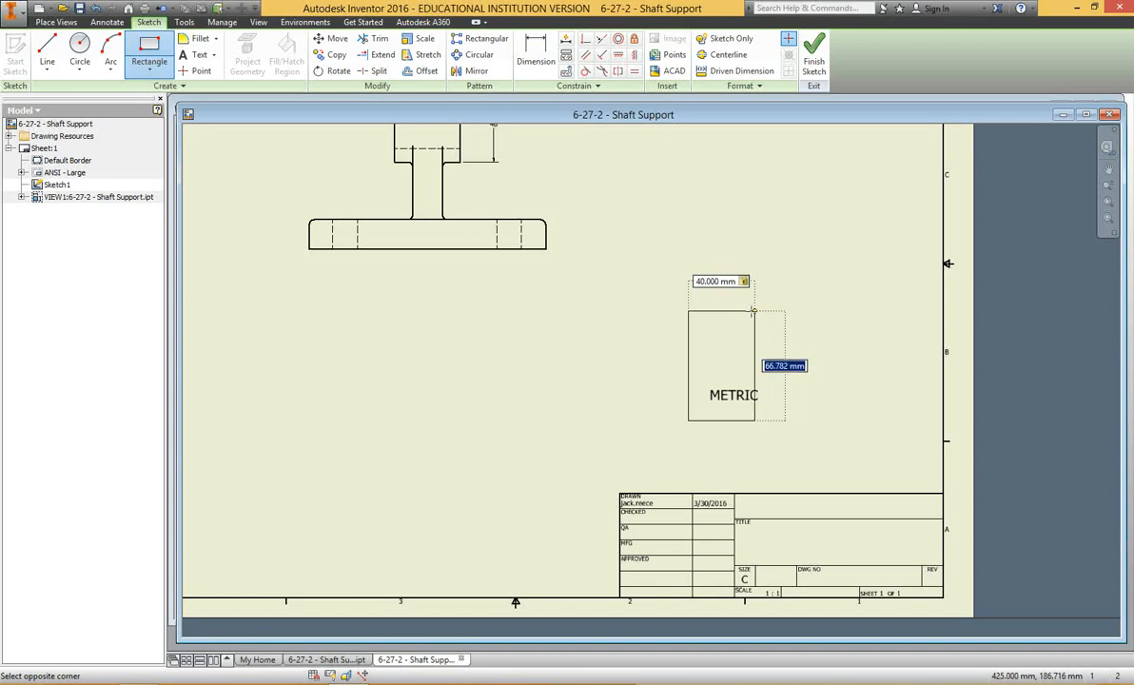
{"action": "type", "text": "12"}
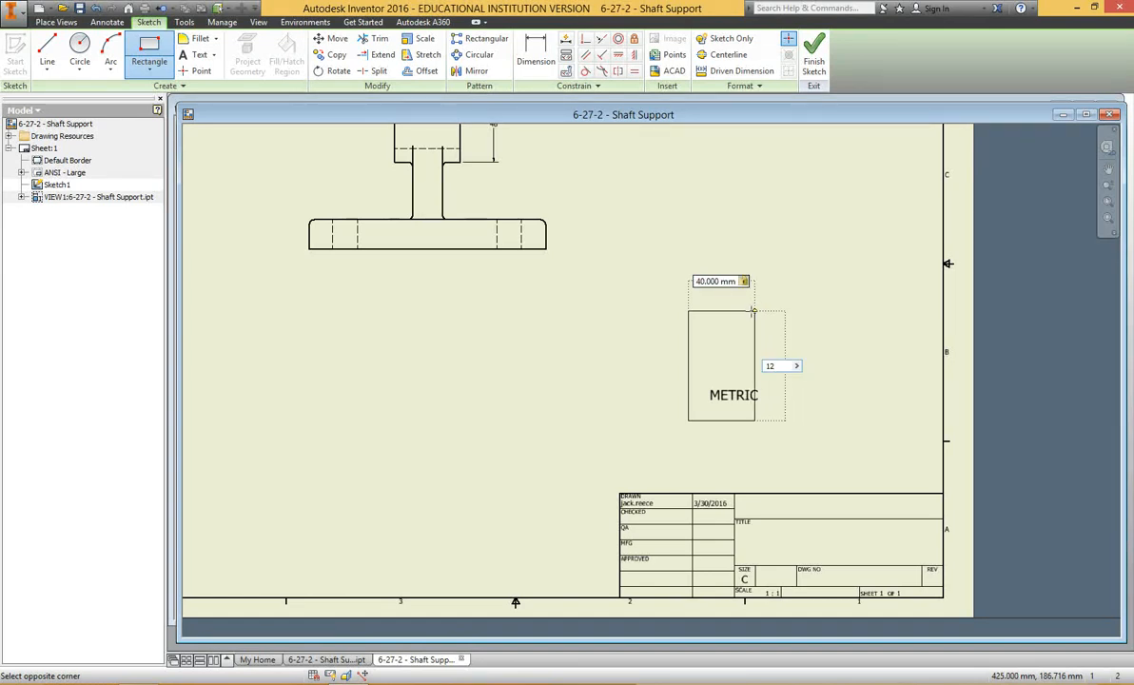
{"action": "key", "text": "Return"}
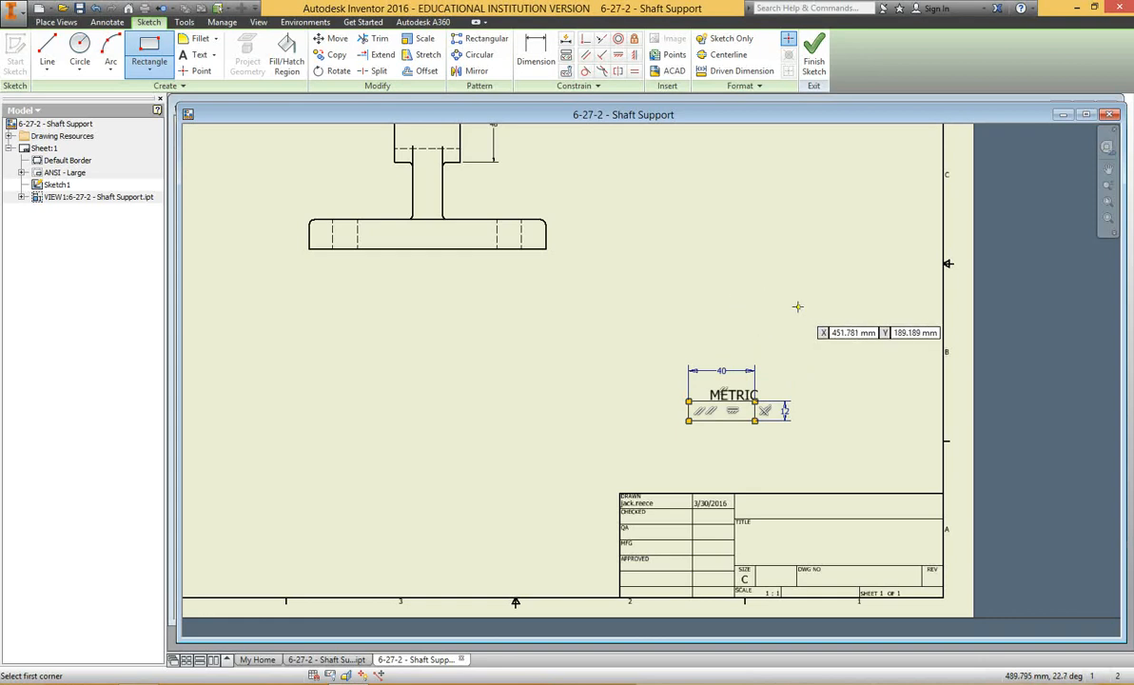
{"action": "key", "text": "Escape"}
{"action": "left_click", "coordinate": [813, 53]}
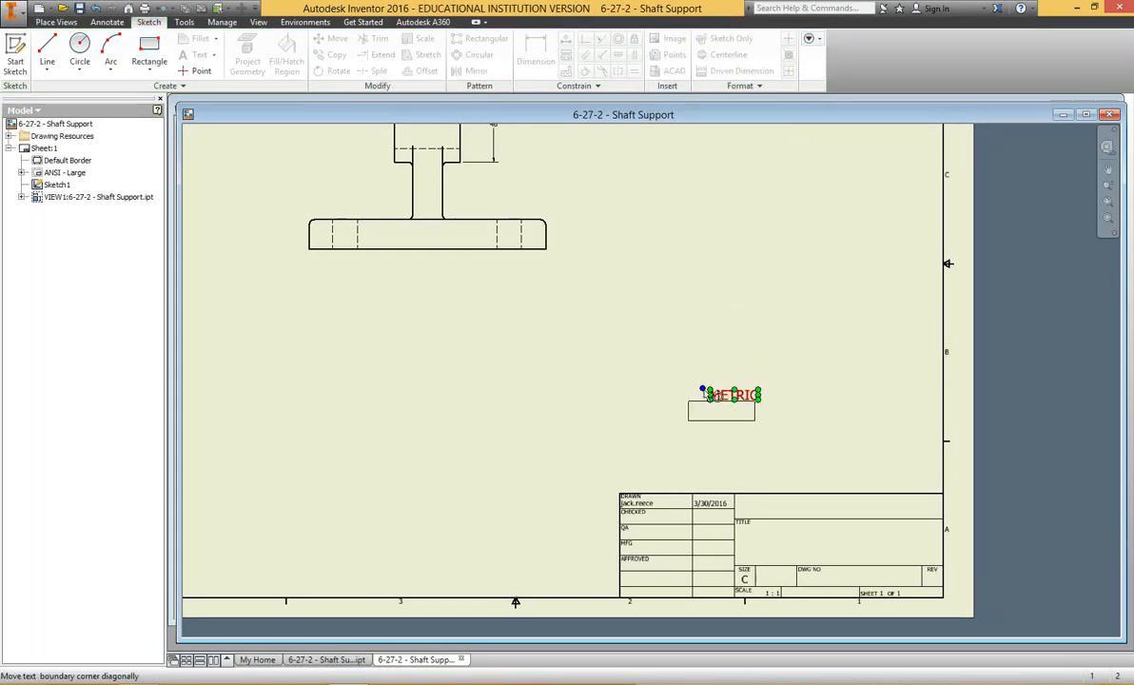
Move the METRIC text so it sits centred inside the sketched rectangle, keeping it horizontal.
{"action": "left_click_drag", "start_coordinate": [703, 389], "coordinate": [699, 402]}
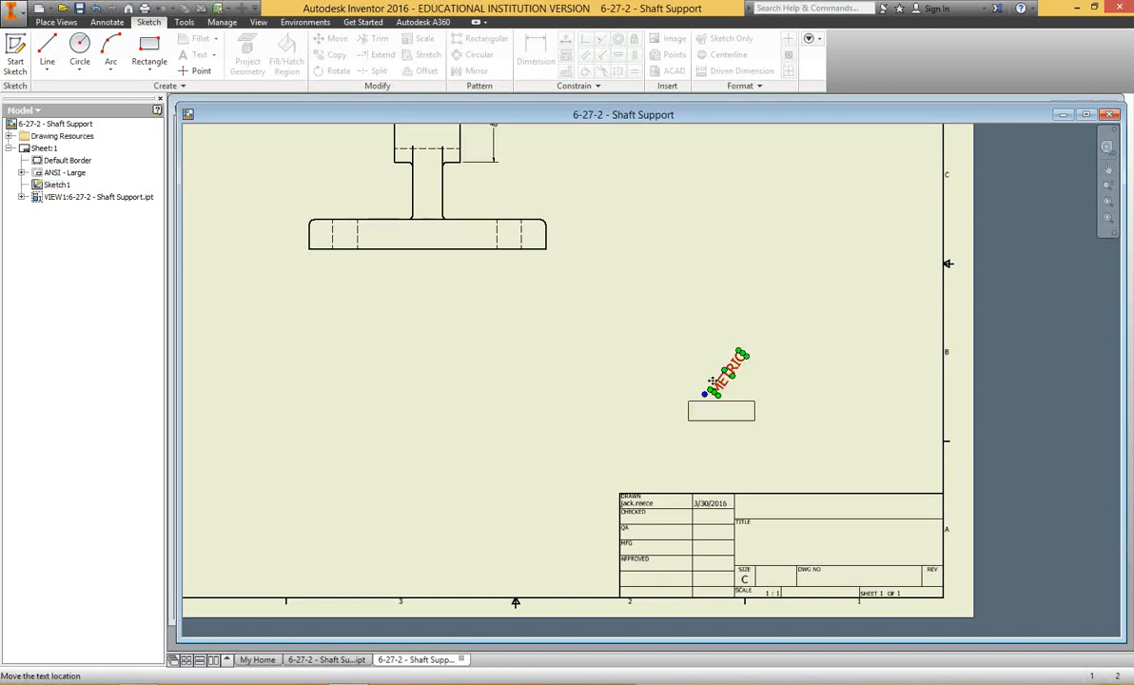
{"action": "key", "text": "ctrl+z"}
{"action": "scroll", "coordinate": [728, 387], "scroll_direction": "up", "scroll_amount": 3}
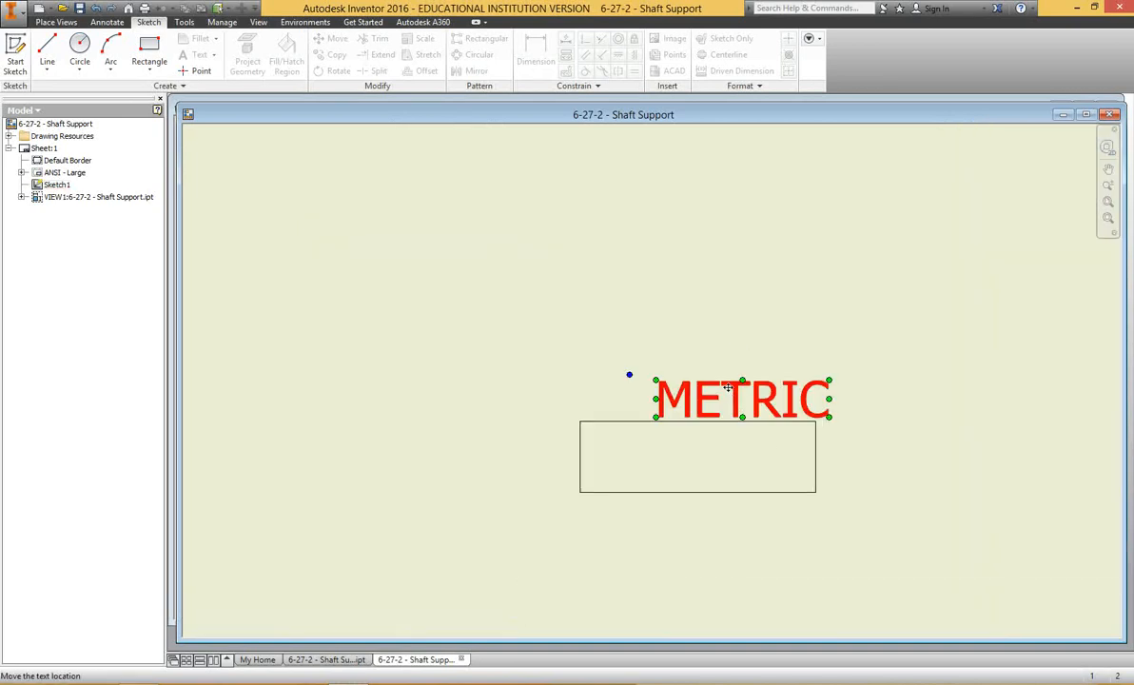
{"action": "left_click_drag", "start_coordinate": [728, 387], "coordinate": [683, 444]}
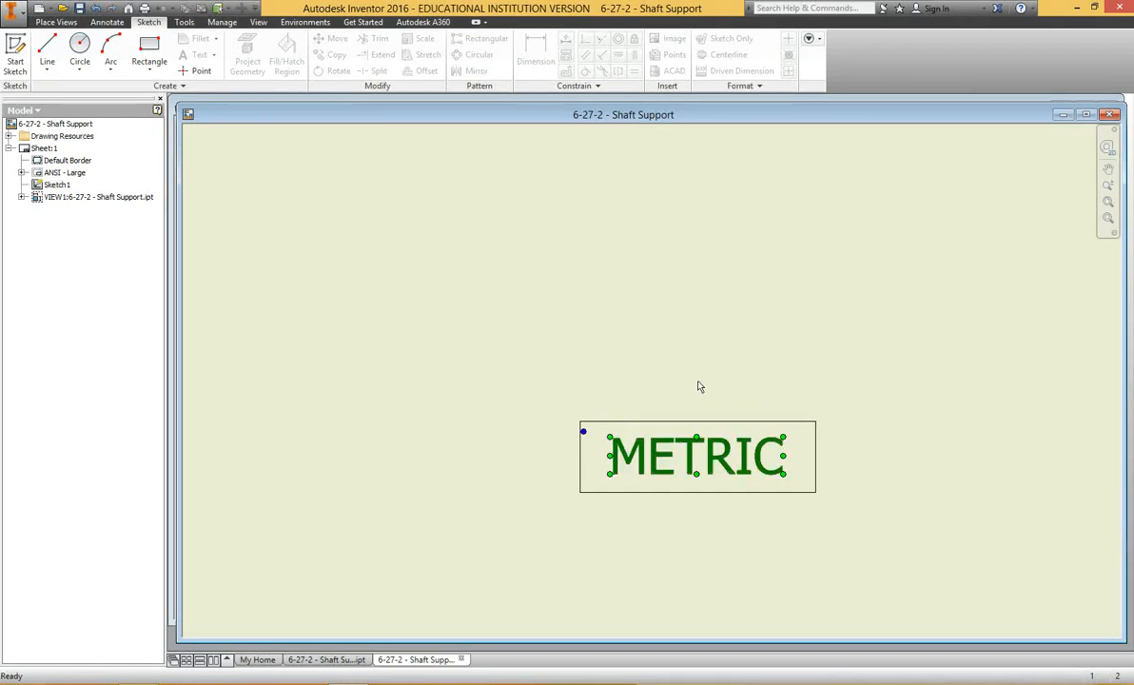
{"action": "left_click", "coordinate": [699, 380]}
Examine the upper block's dimensions and the boxed METRIC note on the drawing sheet.
{"action": "scroll", "coordinate": [700, 377], "scroll_direction": "up", "scroll_amount": 5}
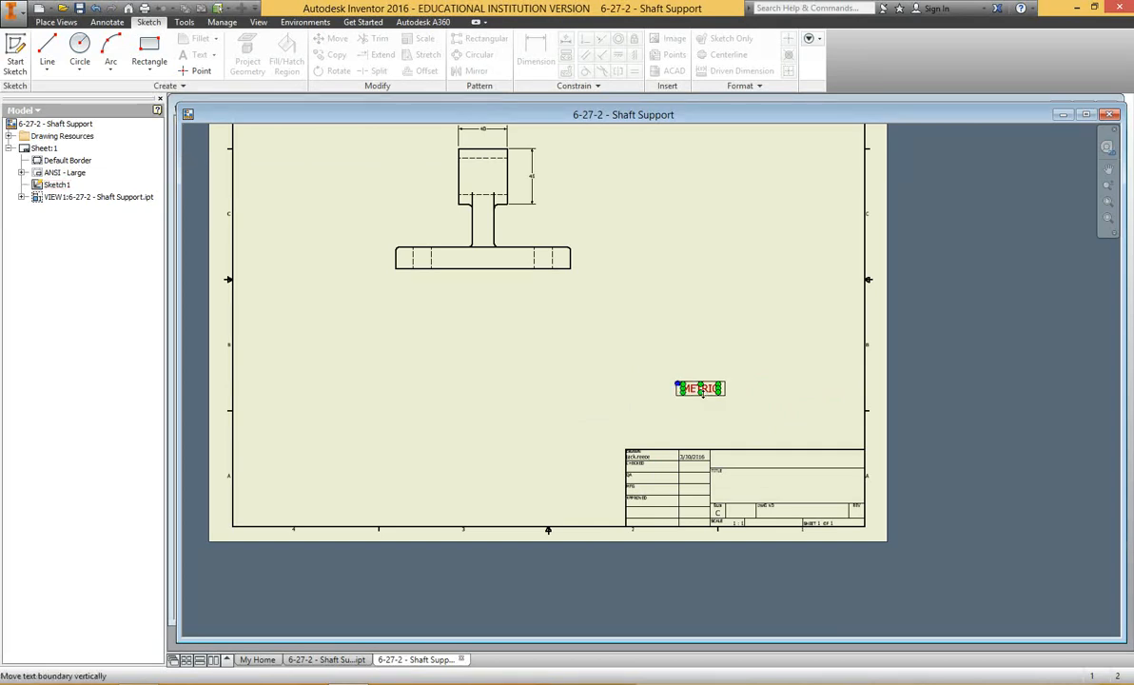
{"action": "middle_click_drag", "start_coordinate": [705, 391], "coordinate": [722, 426]}
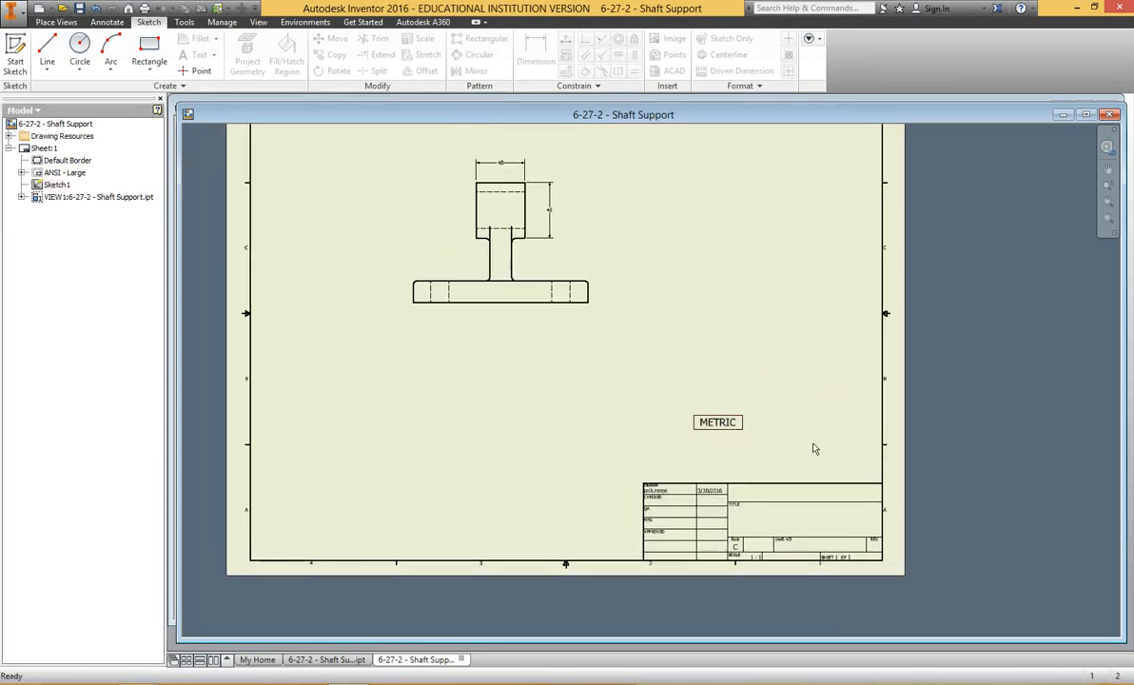
{"action": "middle_click_drag", "start_coordinate": [835, 258], "coordinate": [835, 318]}
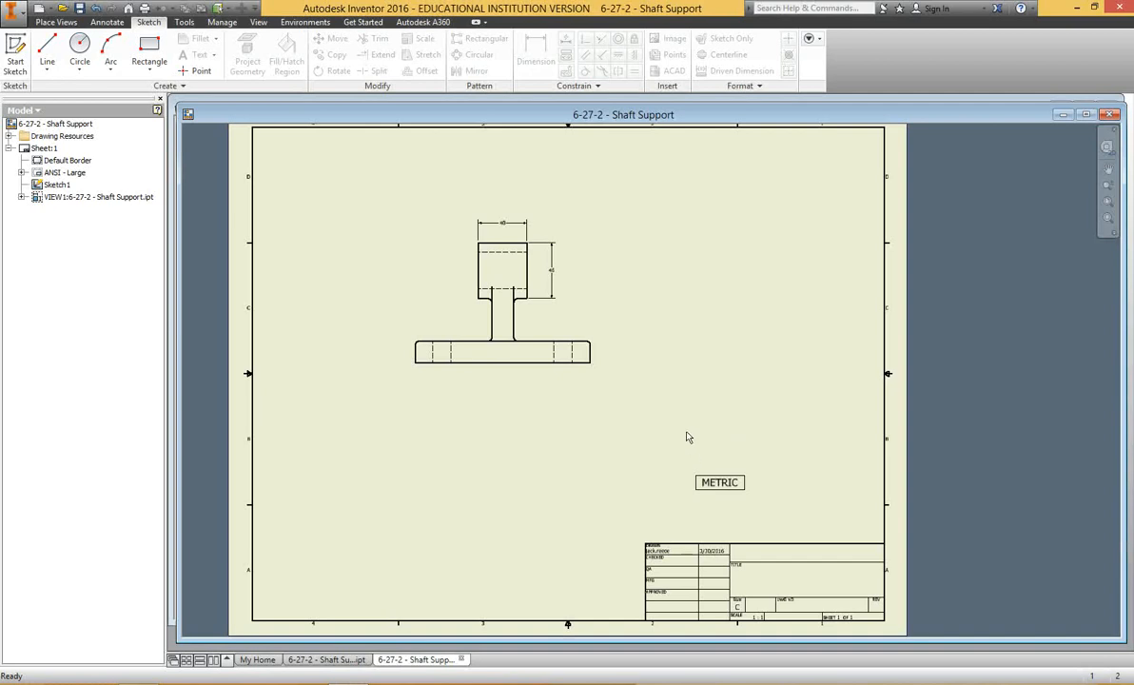
{"action": "scroll", "coordinate": [687, 437], "scroll_direction": "up", "scroll_amount": 2}
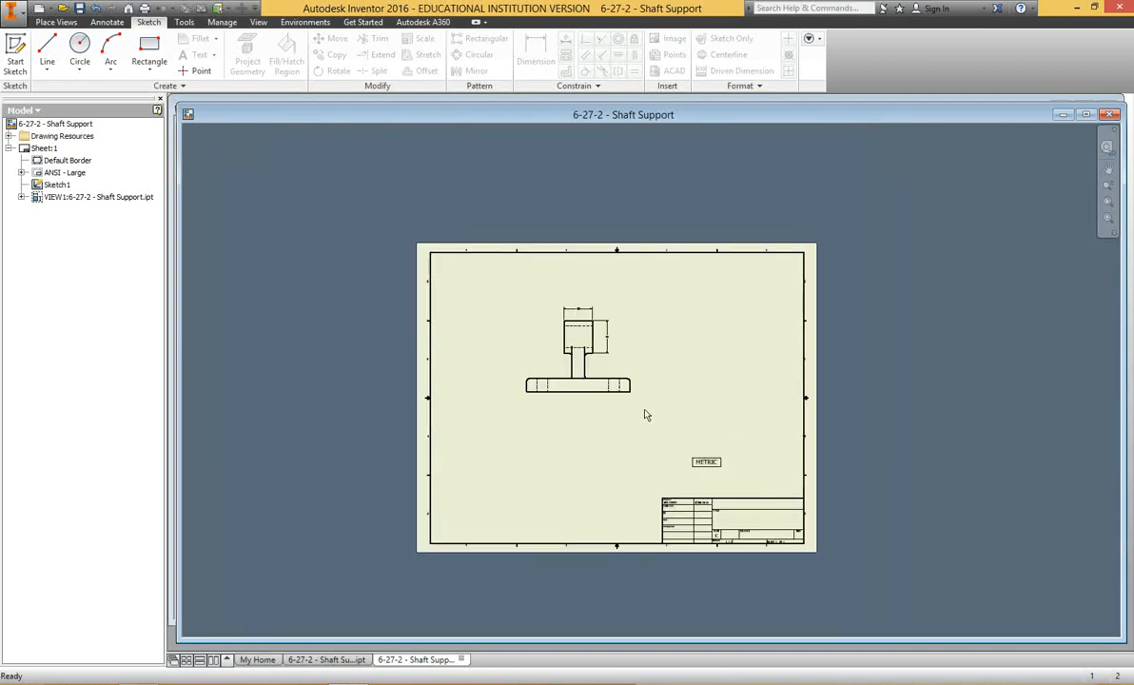
{"action": "scroll", "coordinate": [623, 341], "scroll_direction": "down", "scroll_amount": 4}
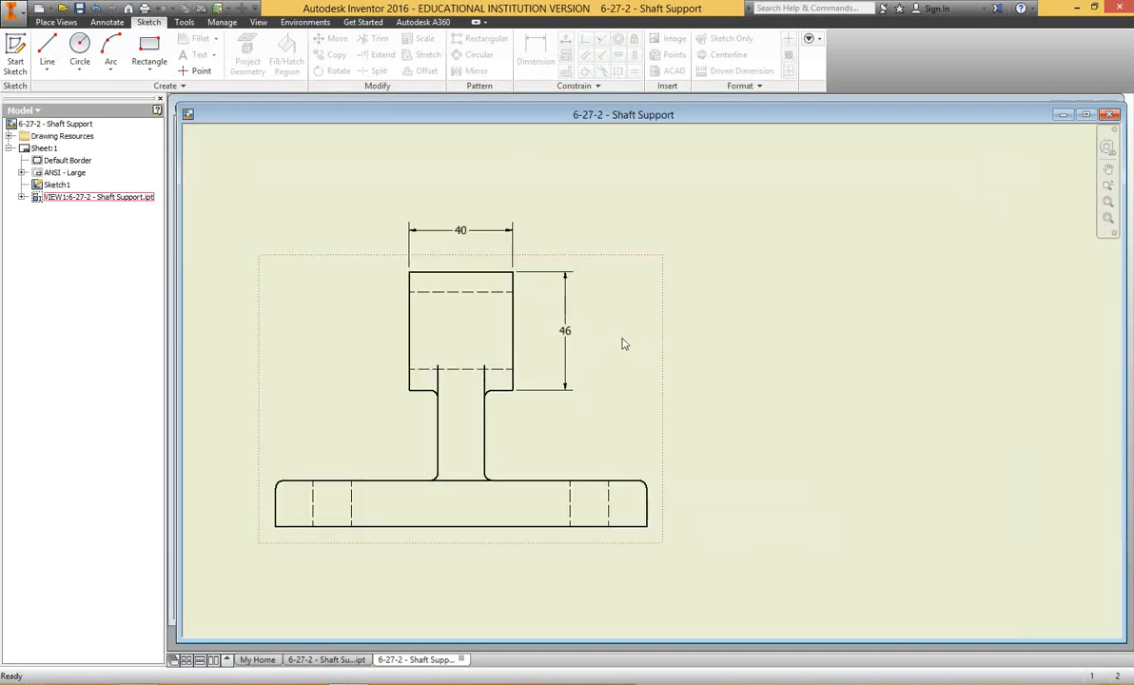
{"action": "left_click", "coordinate": [447, 232]}
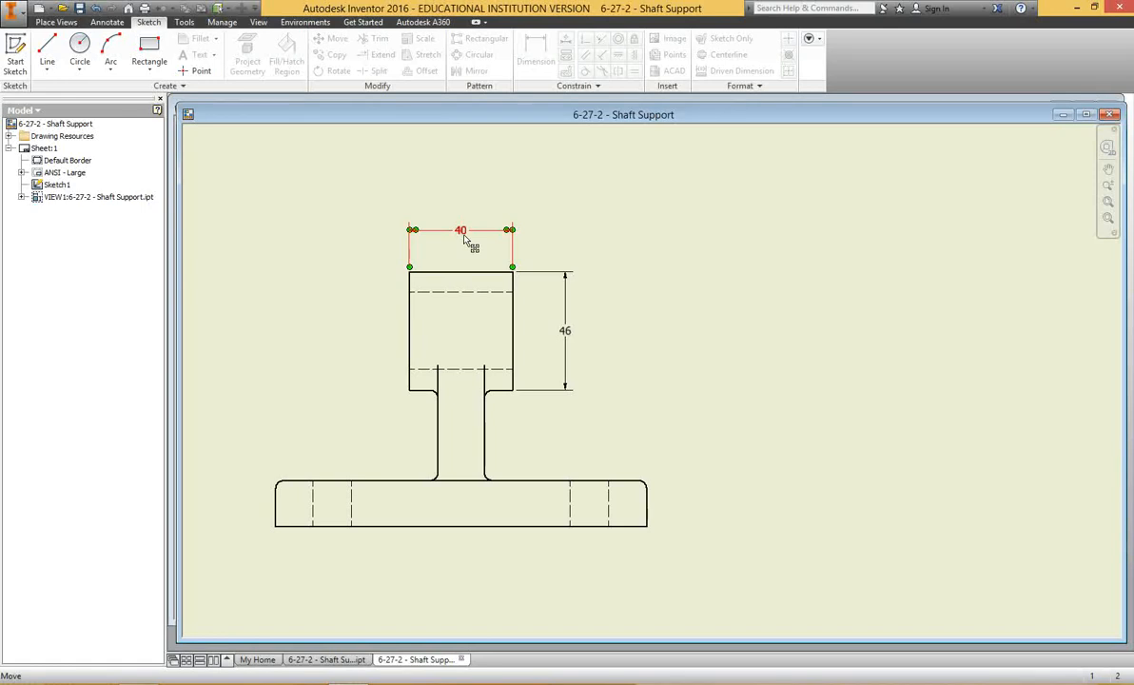
{"action": "key", "text": "Escape"}
{"action": "scroll", "coordinate": [464, 241], "scroll_direction": "down", "scroll_amount": 3}
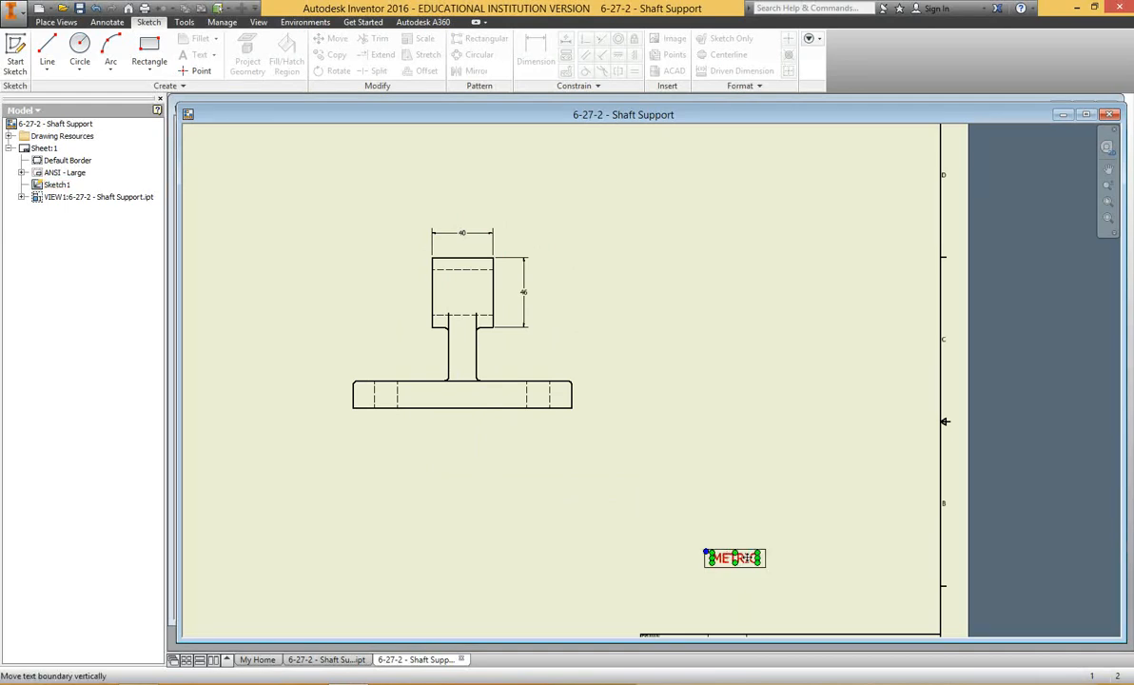
{"action": "middle_click_drag", "start_coordinate": [738, 577], "coordinate": [739, 499]}
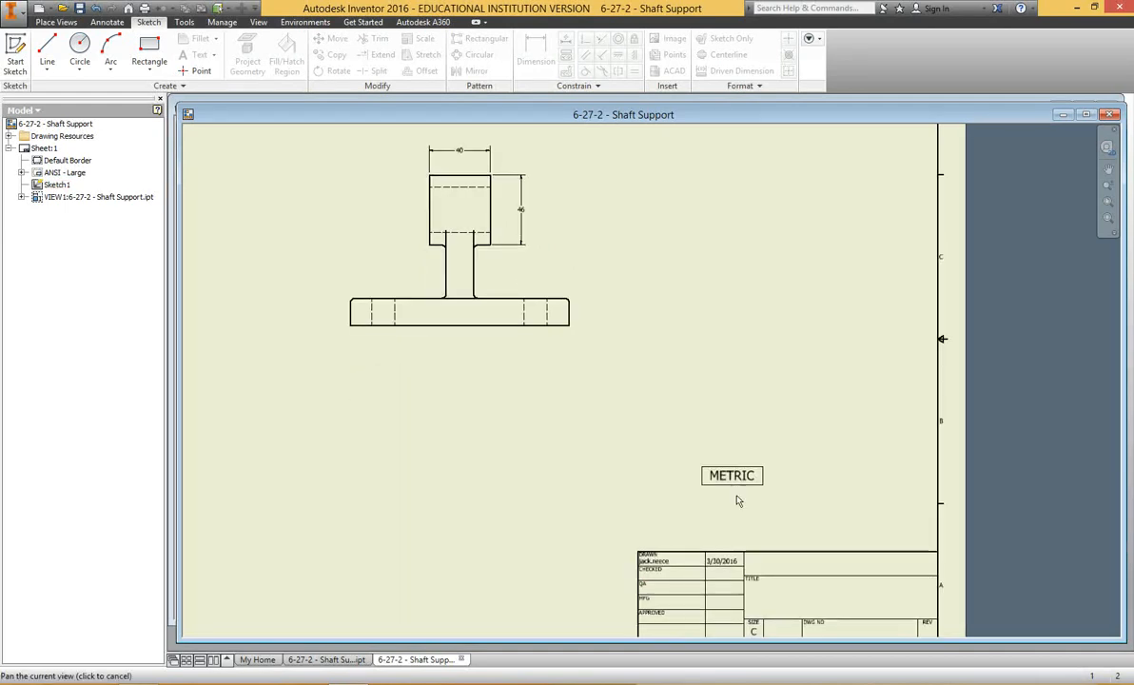